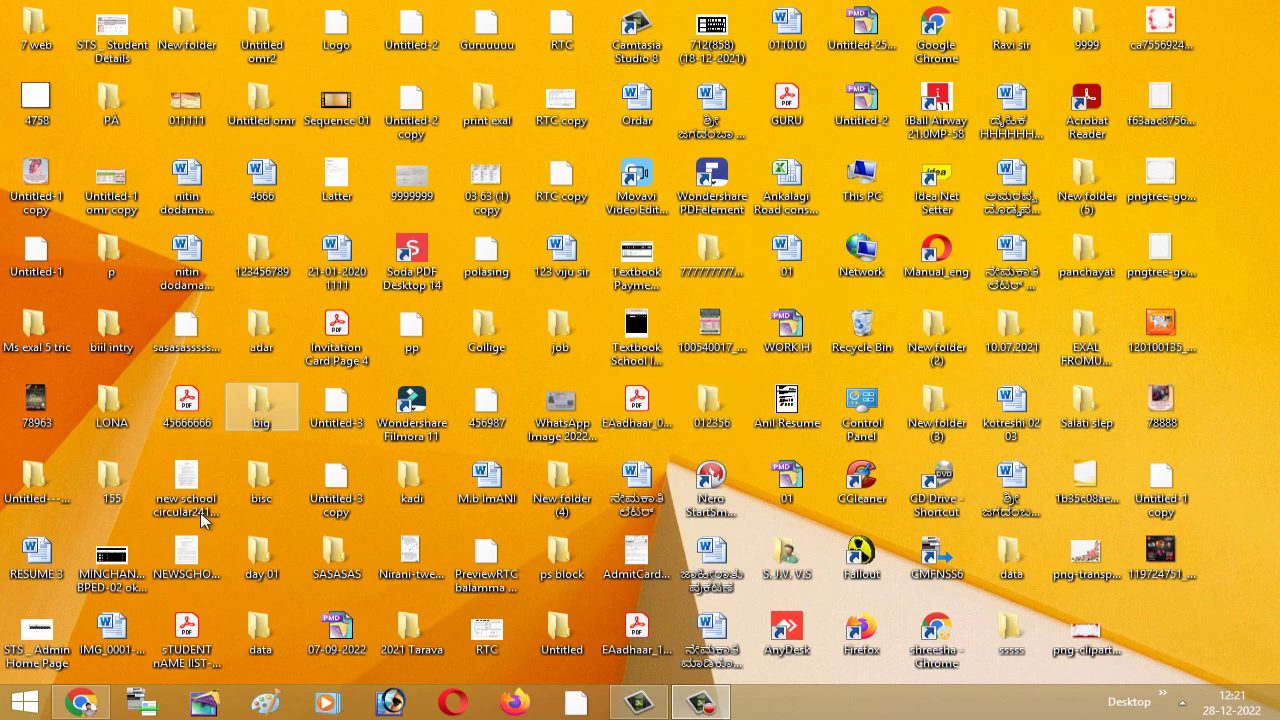
# Launch Microsoft Excel 2010 from the list of all installed apps and dismiss the Office activation wizard
pyautogui.click(15, 709)
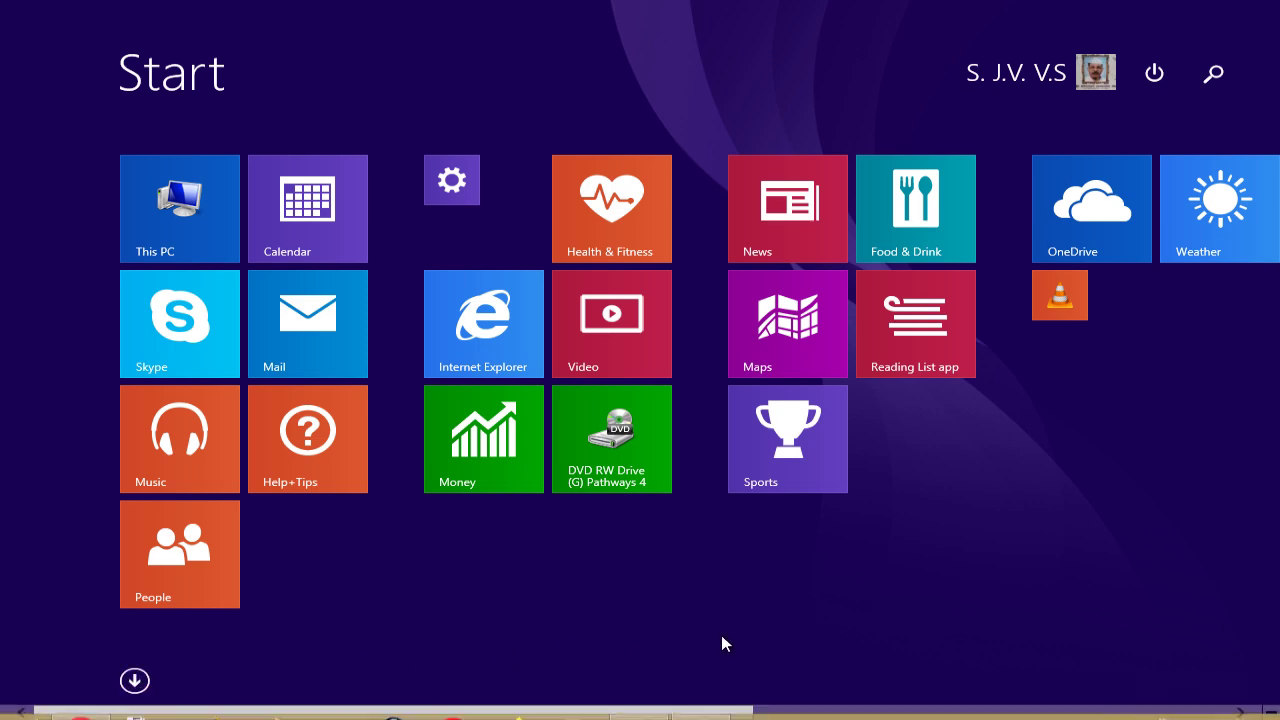
pyautogui.scroll(-4, 760, 630)
pyautogui.scroll(-2, 760, 630)
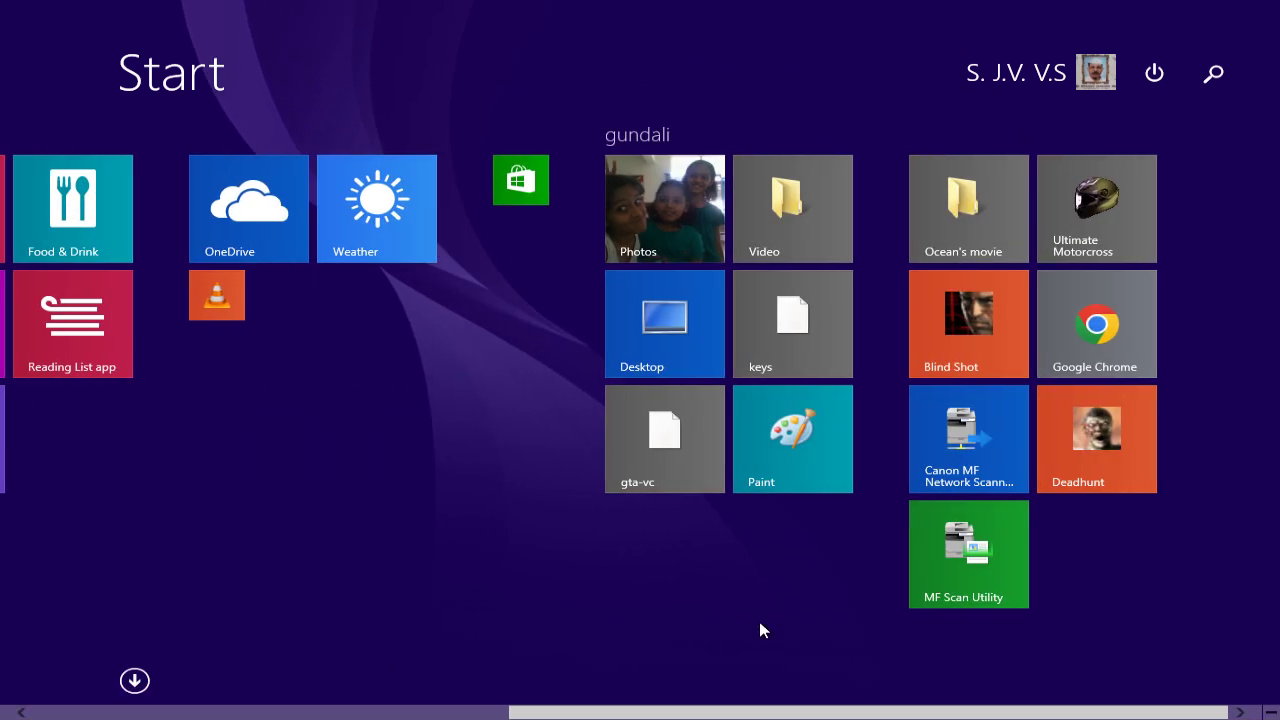
pyautogui.scroll(6, 757, 626)
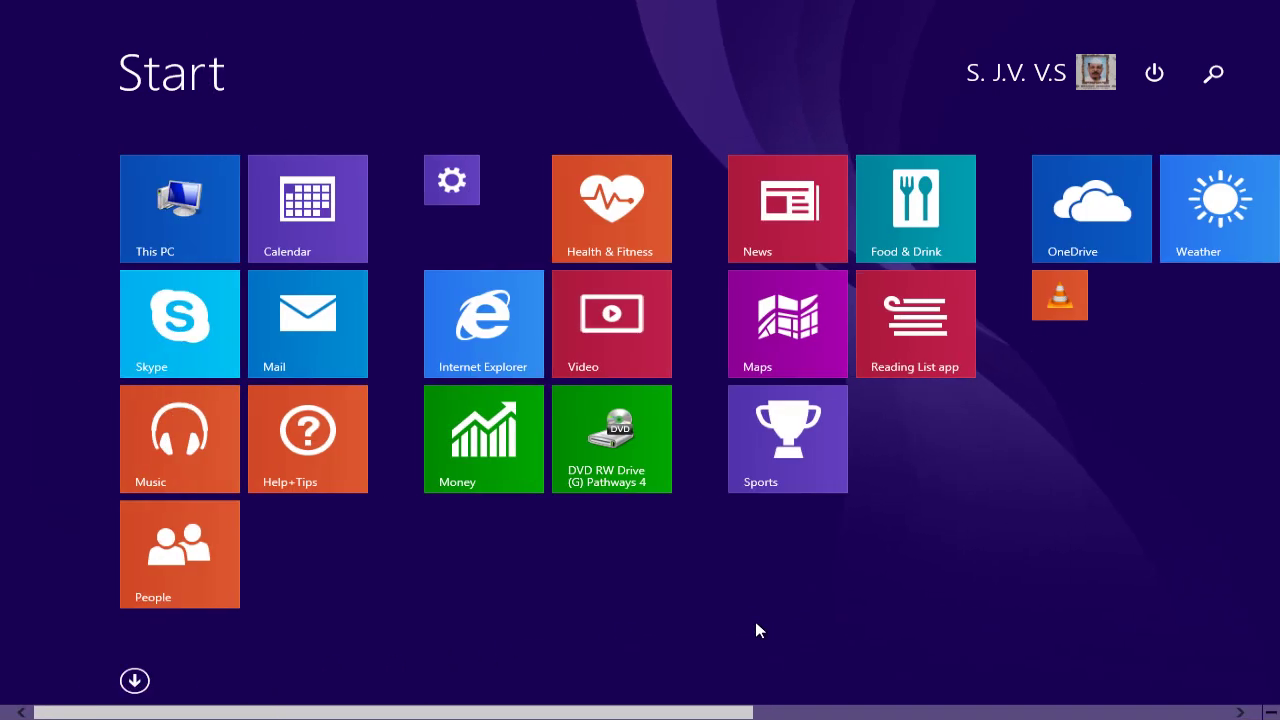
pyautogui.click(135, 682)
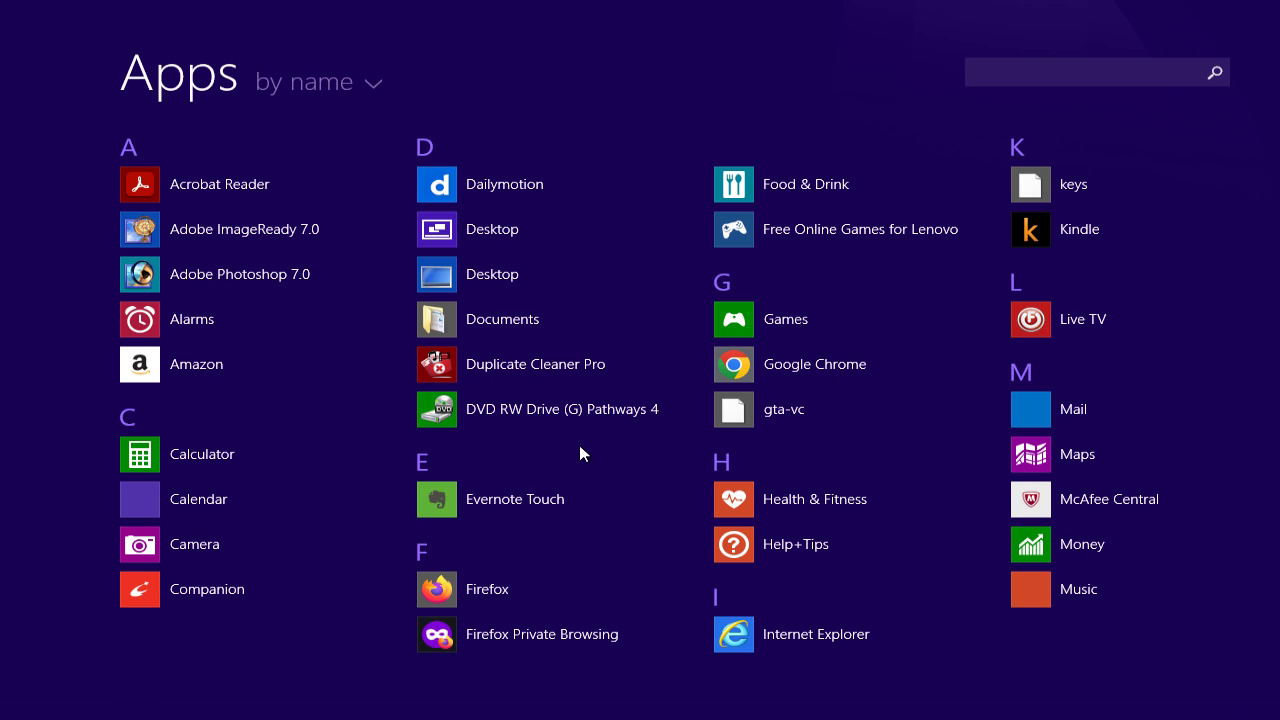
pyautogui.scroll(-5, 579, 454)
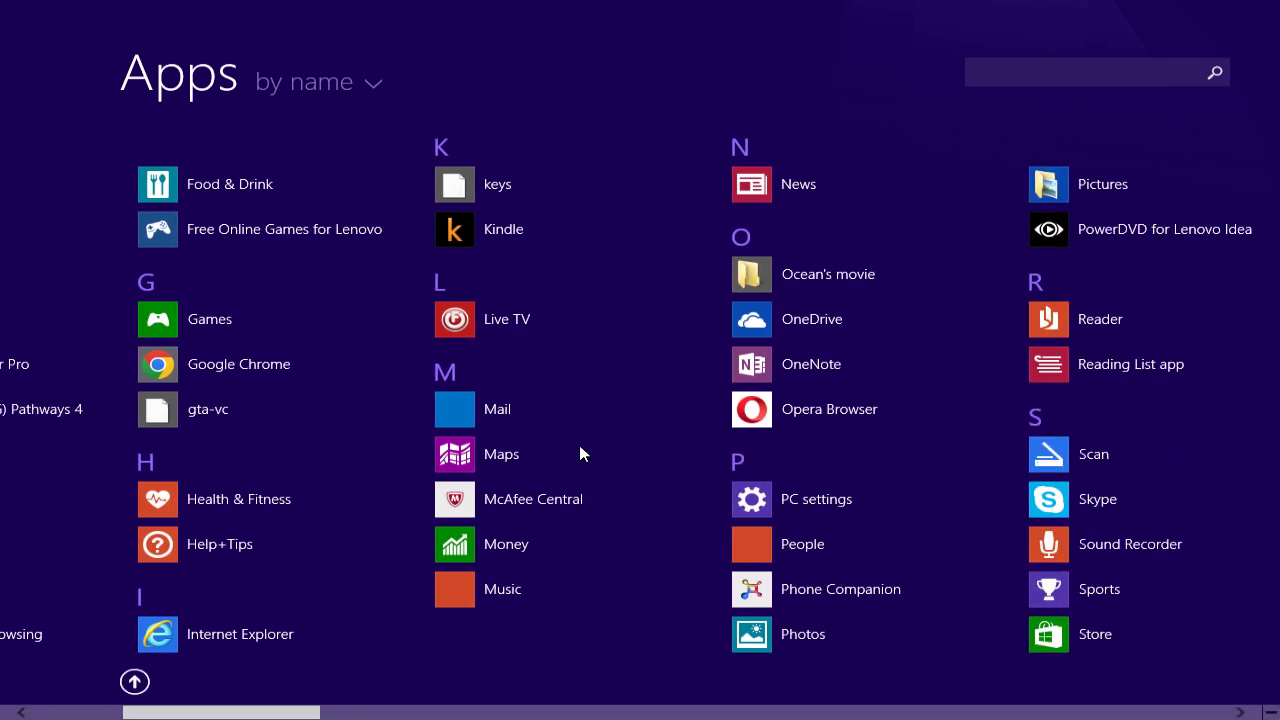
pyautogui.scroll(-15, 580, 450)
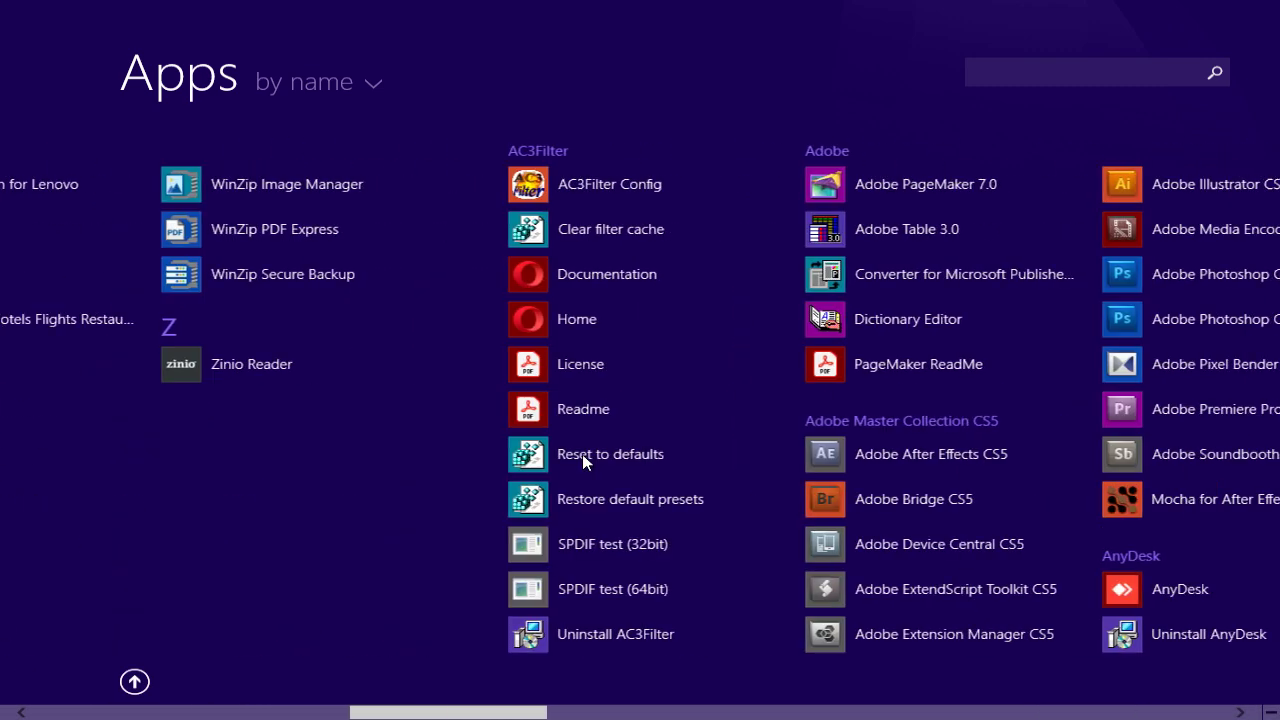
pyautogui.scroll(-13, 598, 498)
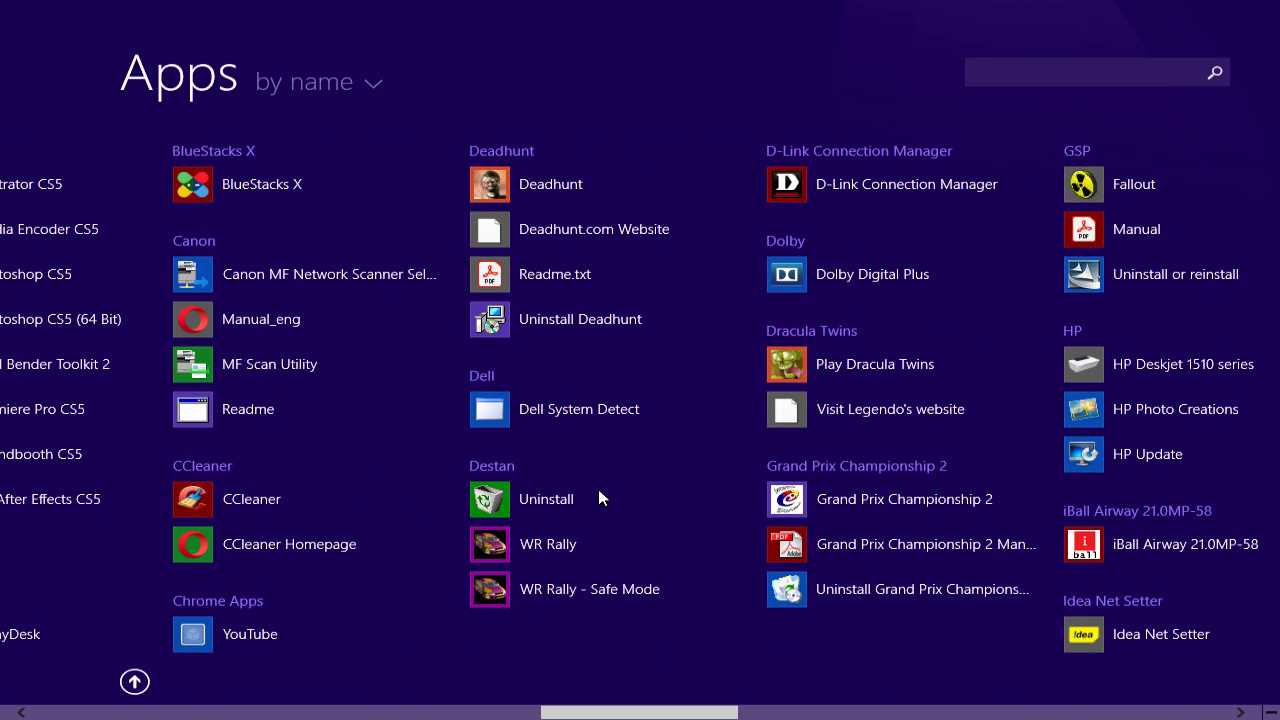
pyautogui.scroll(-1, 599, 491)
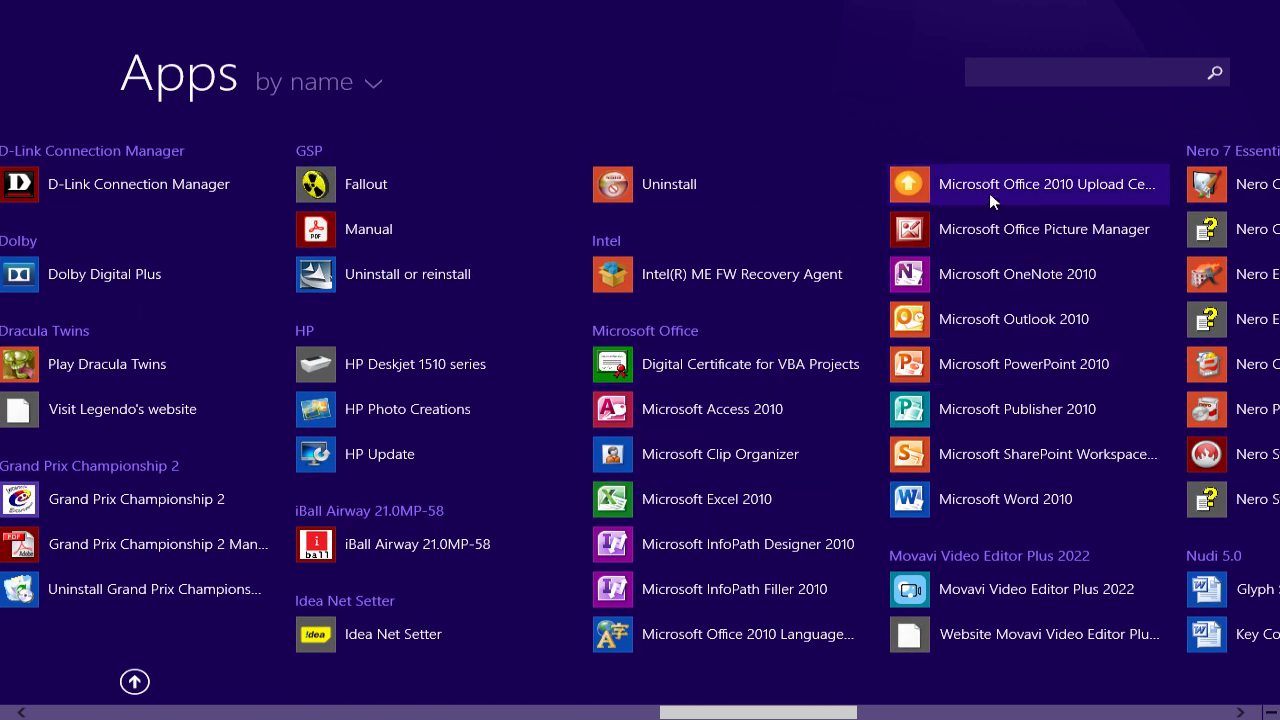
pyautogui.click(734, 505)
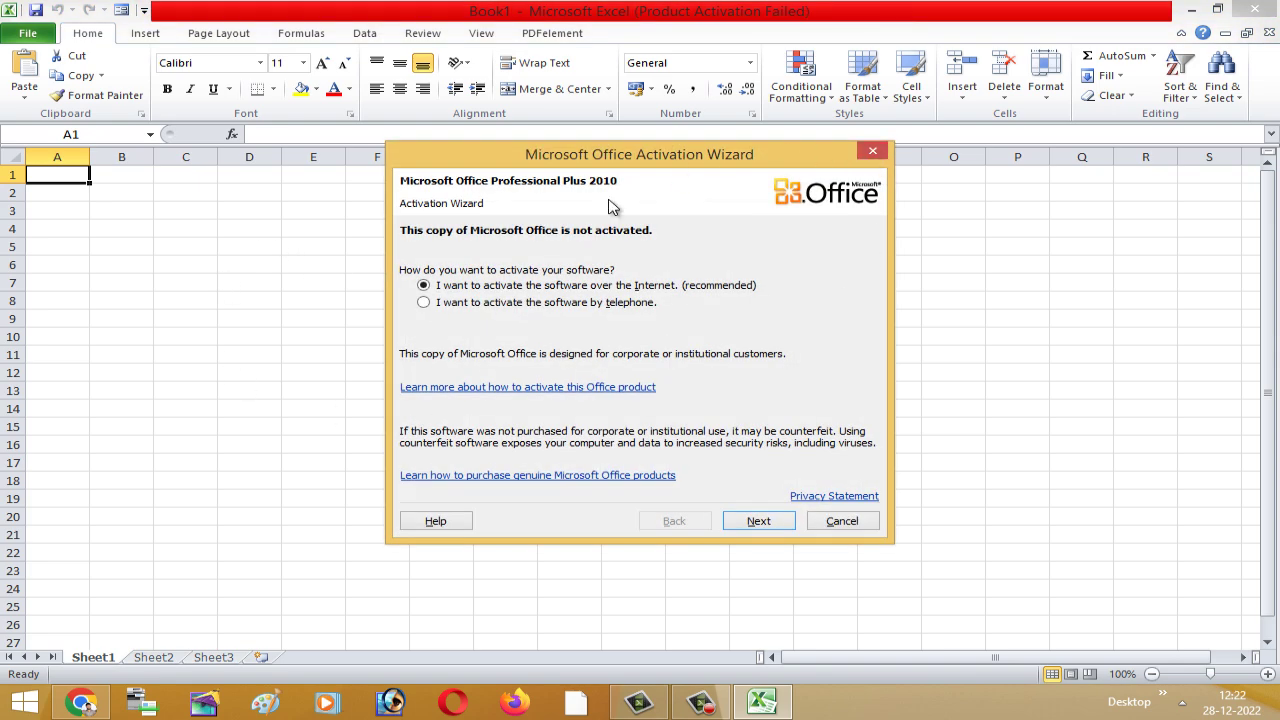
pyautogui.click(853, 526)
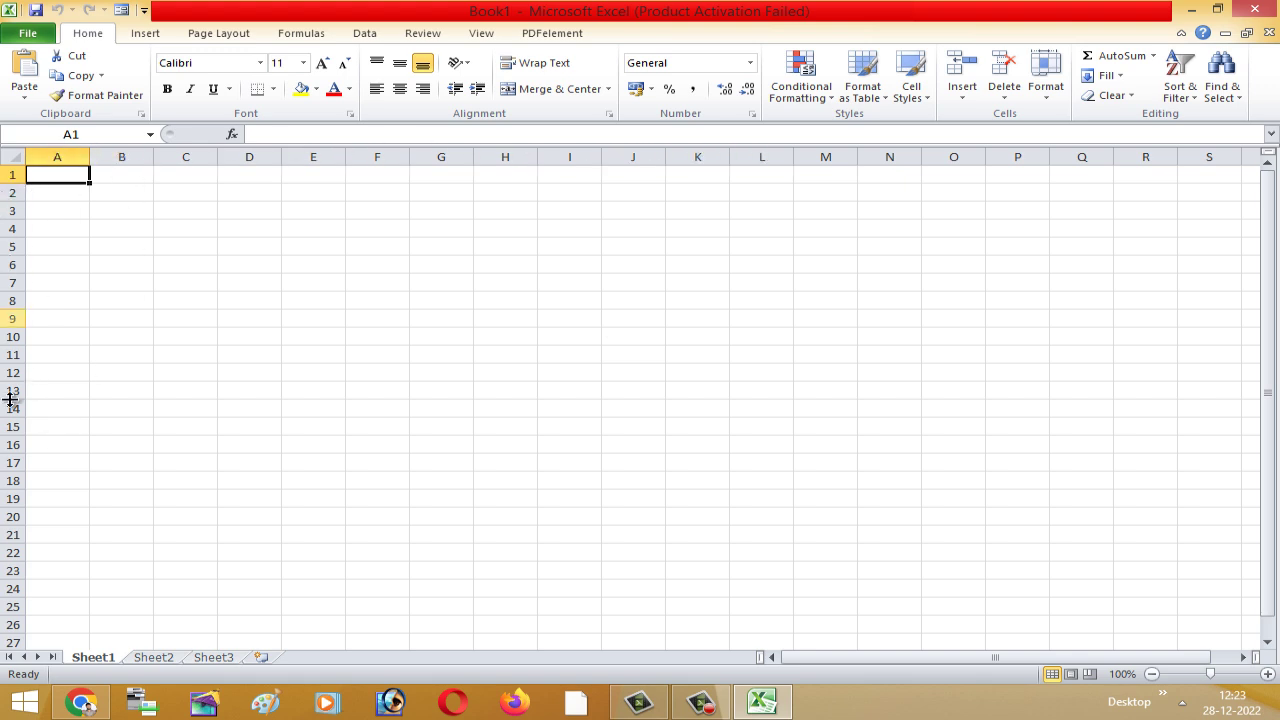
# Enter the text "guru" in cell B4 of Sheet1
pyautogui.click(137, 249)
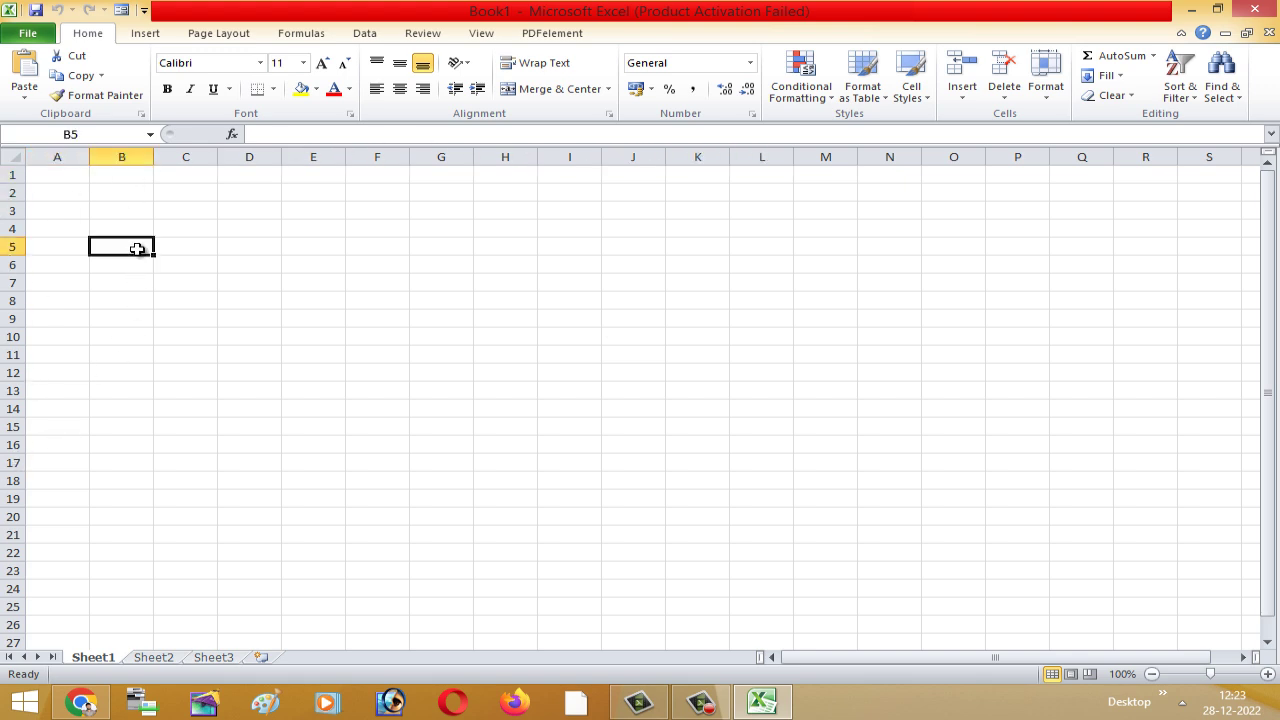
pyautogui.click(75, 179)
pyautogui.click(261, 250)
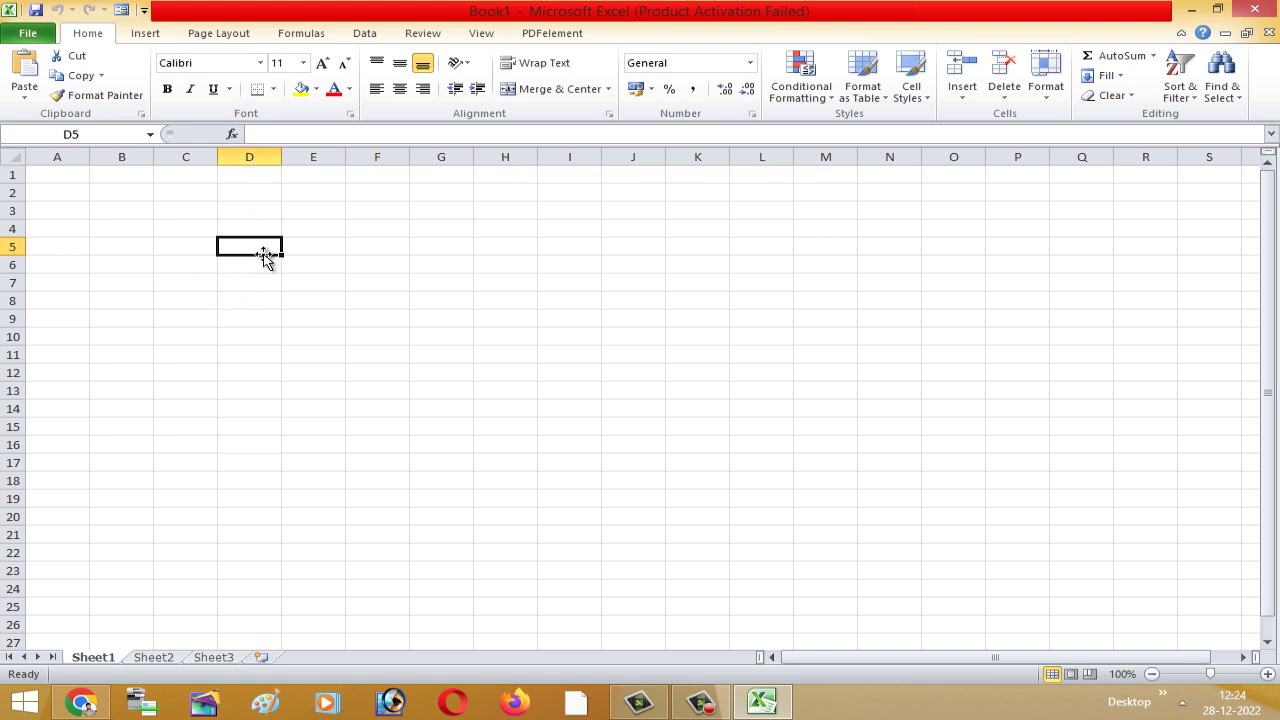
pyautogui.click(122, 230)
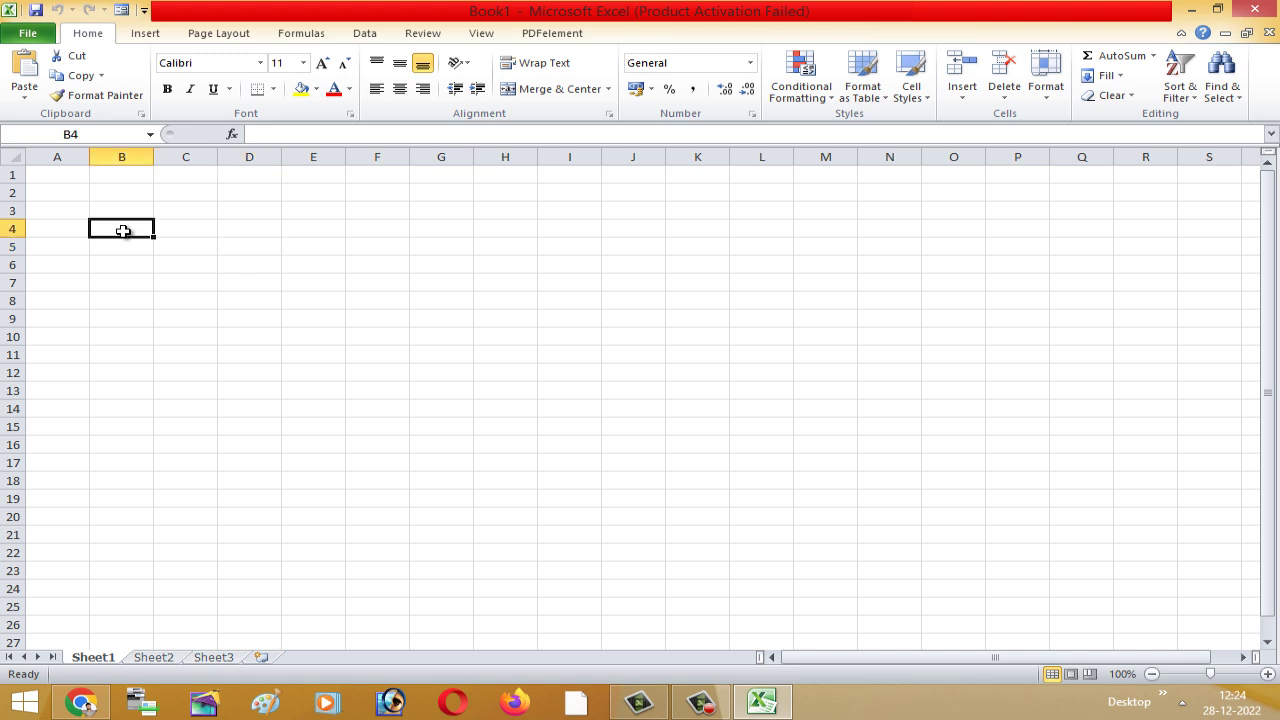
pyautogui.write('gu')
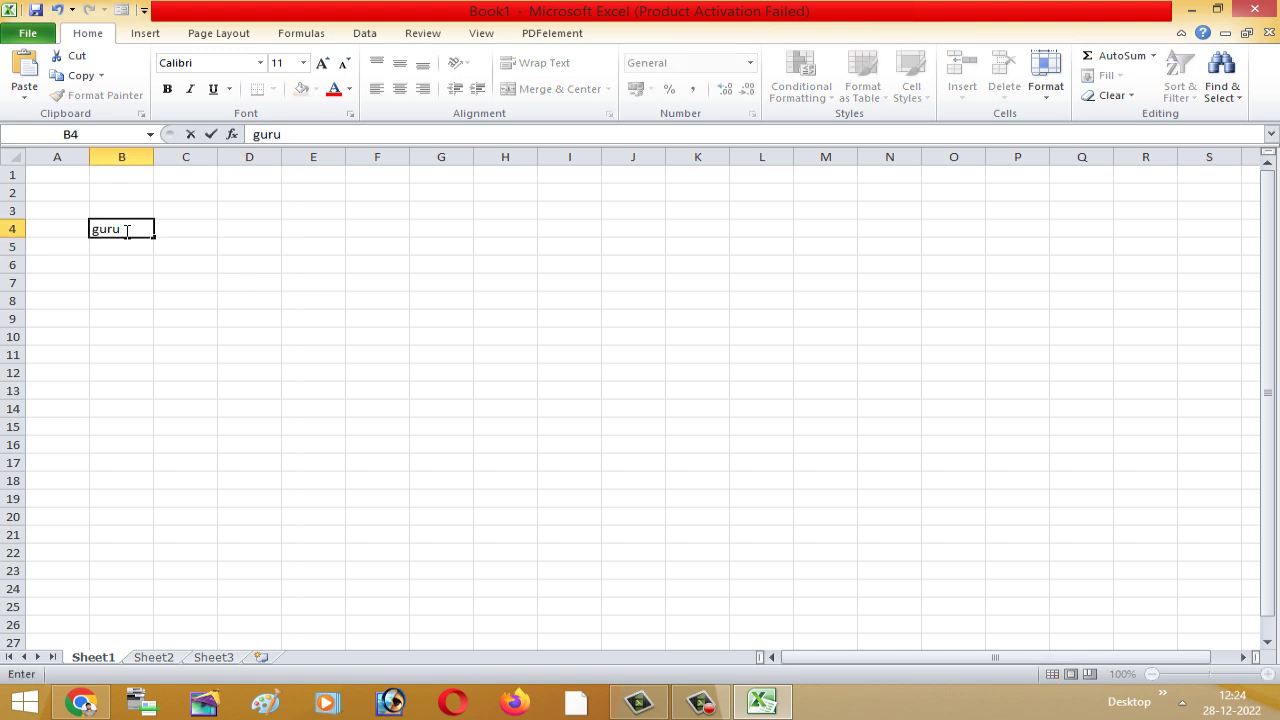
pyautogui.write('ru')
pyautogui.press('Return')
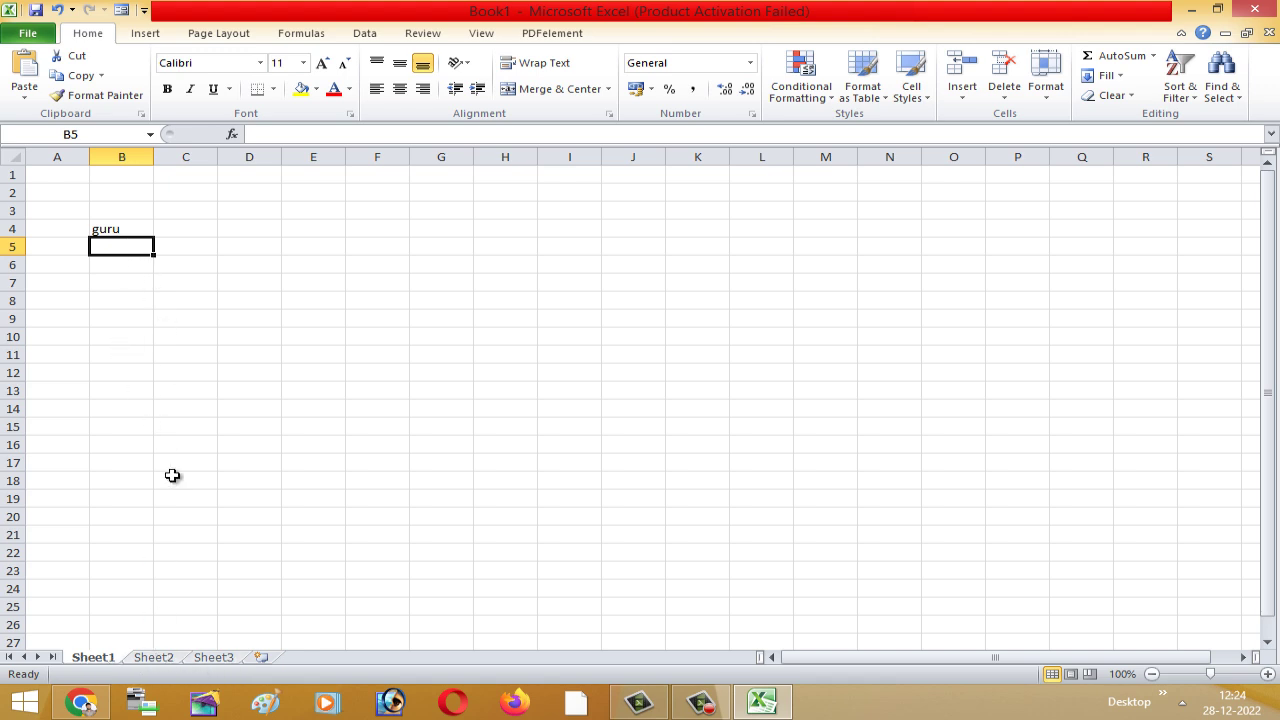
# View Sheet2 and Sheet3, and select cell D8 on Sheet3
pyautogui.click(158, 659)
pyautogui.click(214, 657)
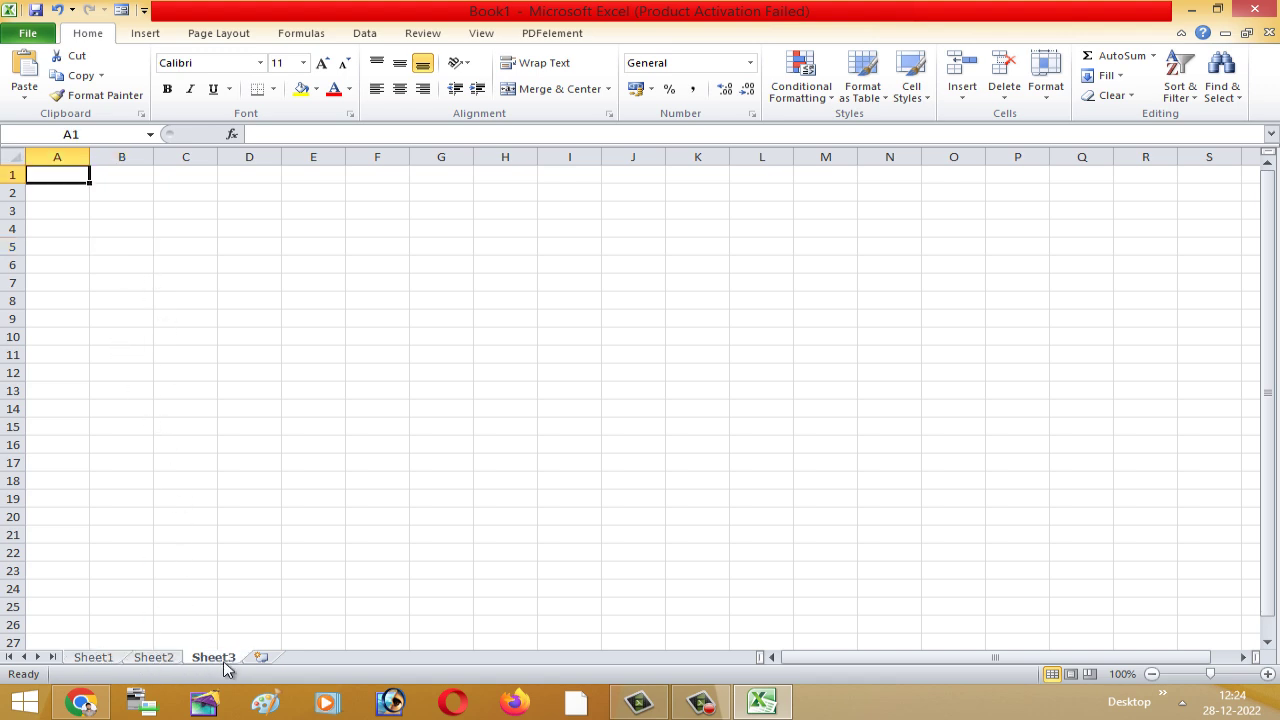
pyautogui.click(265, 300)
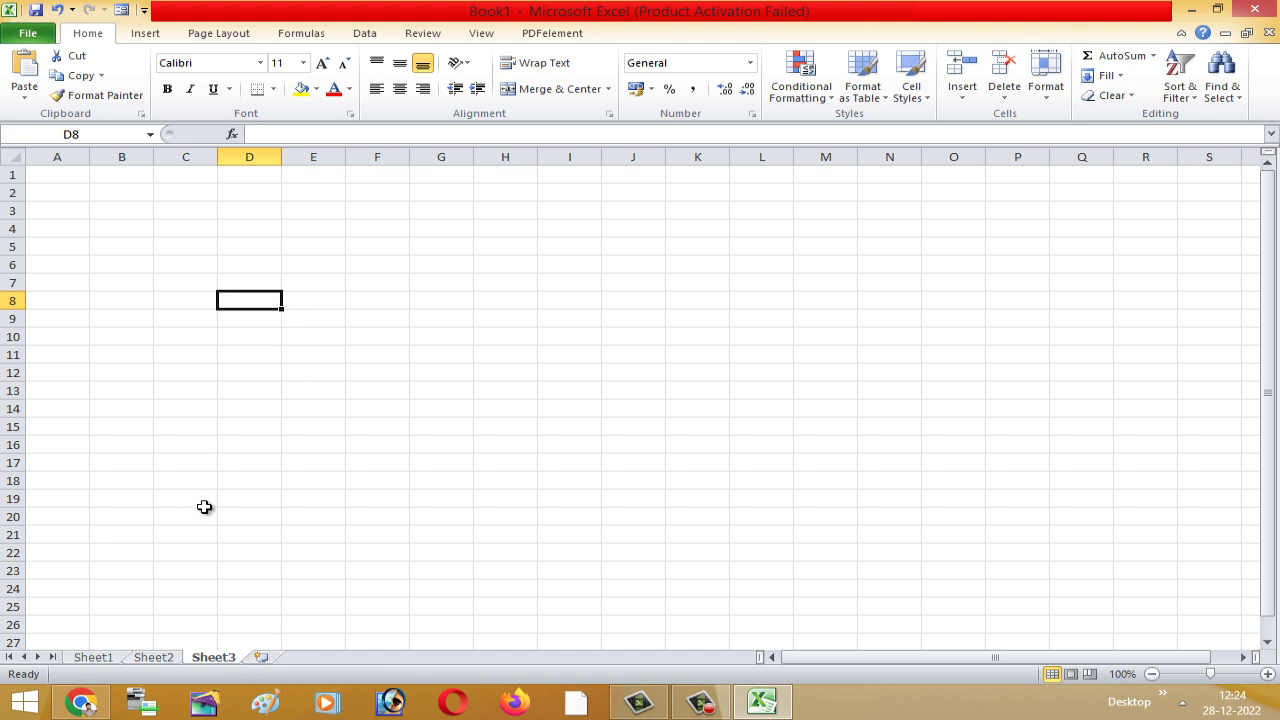
# Add five new worksheets after Sheet3, up to Sheet8
pyautogui.doubleClick(266, 658)
pyautogui.click(323, 658)
pyautogui.click(386, 658)
pyautogui.click(450, 658)
pyautogui.click(503, 658)
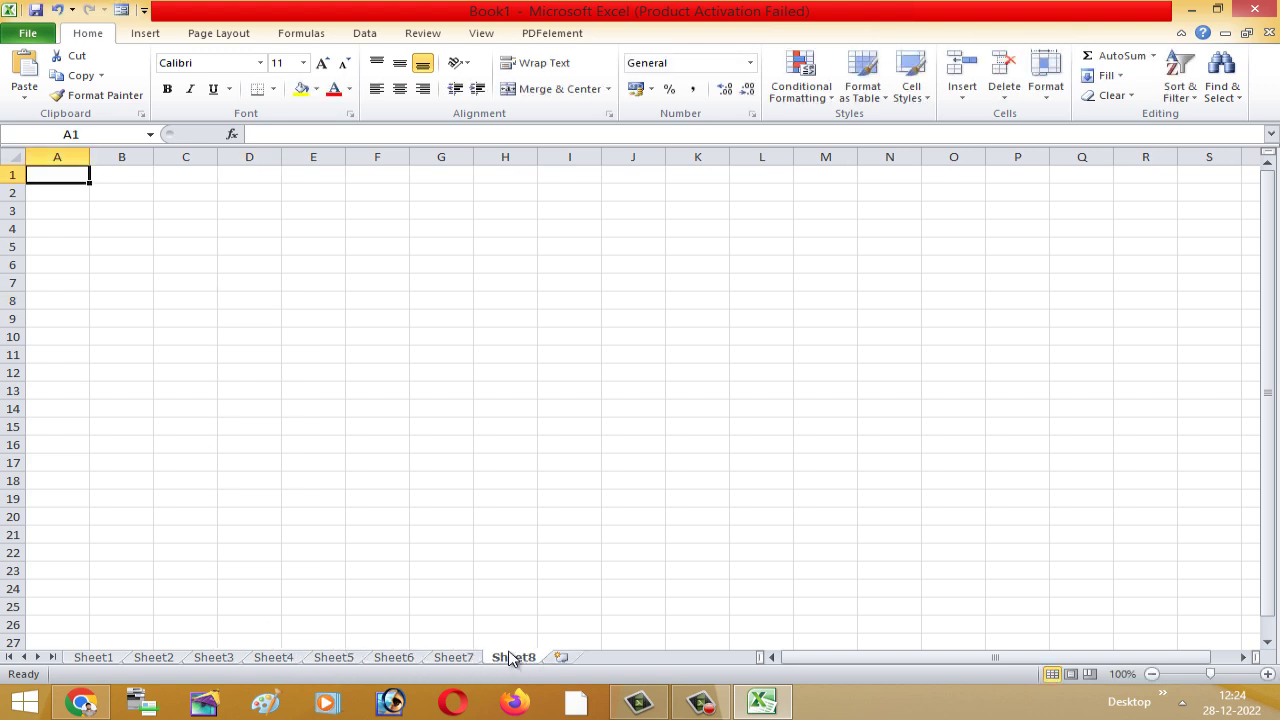
# Move the cell selection down column A to A4 on Sheet8, and select cell B6
pyautogui.press('Down')
pyautogui.press('Down')
pyautogui.press('Down')
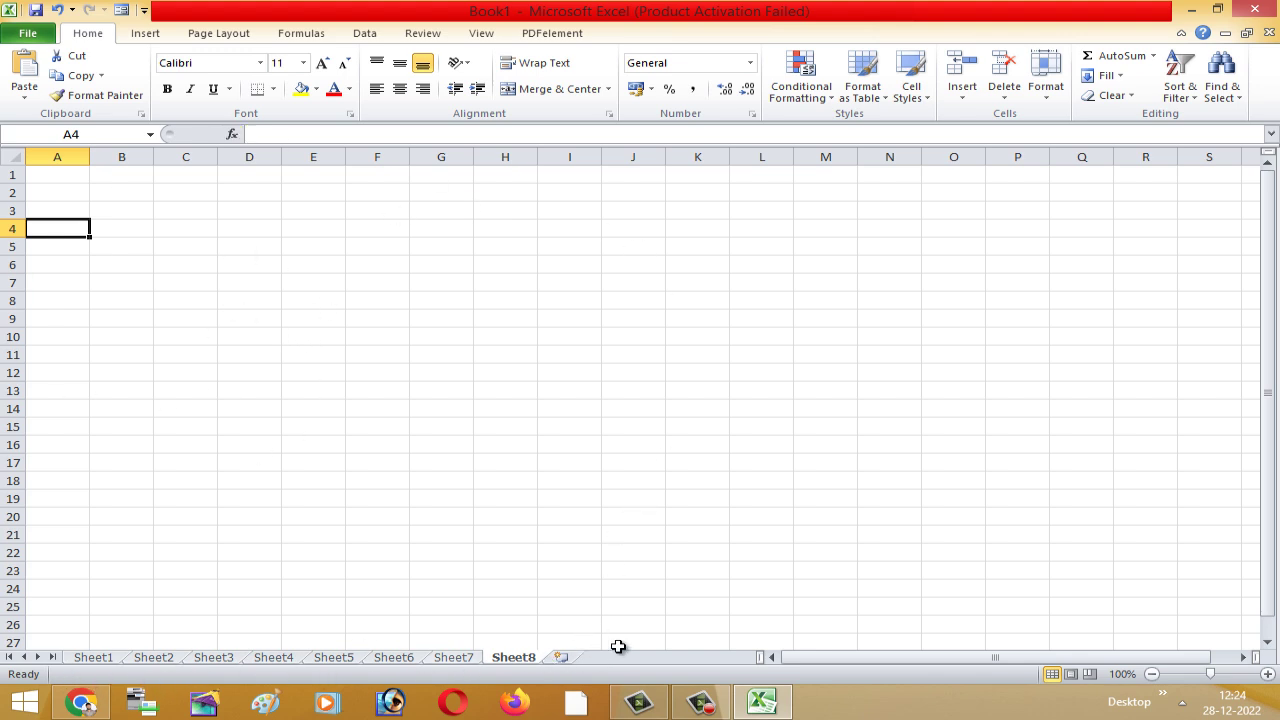
pyautogui.click(144, 259)
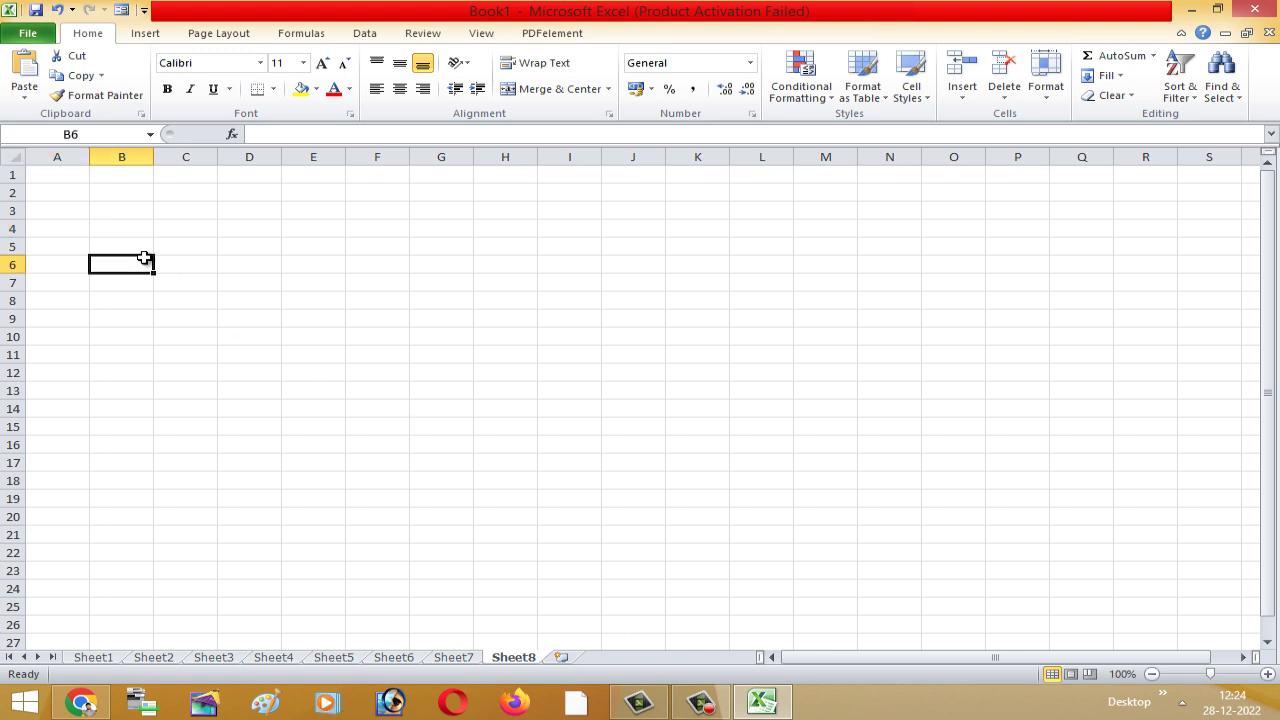
# Select the entire columns A, B, C and D one after another to demonstrate columns
pyautogui.click(57, 157)
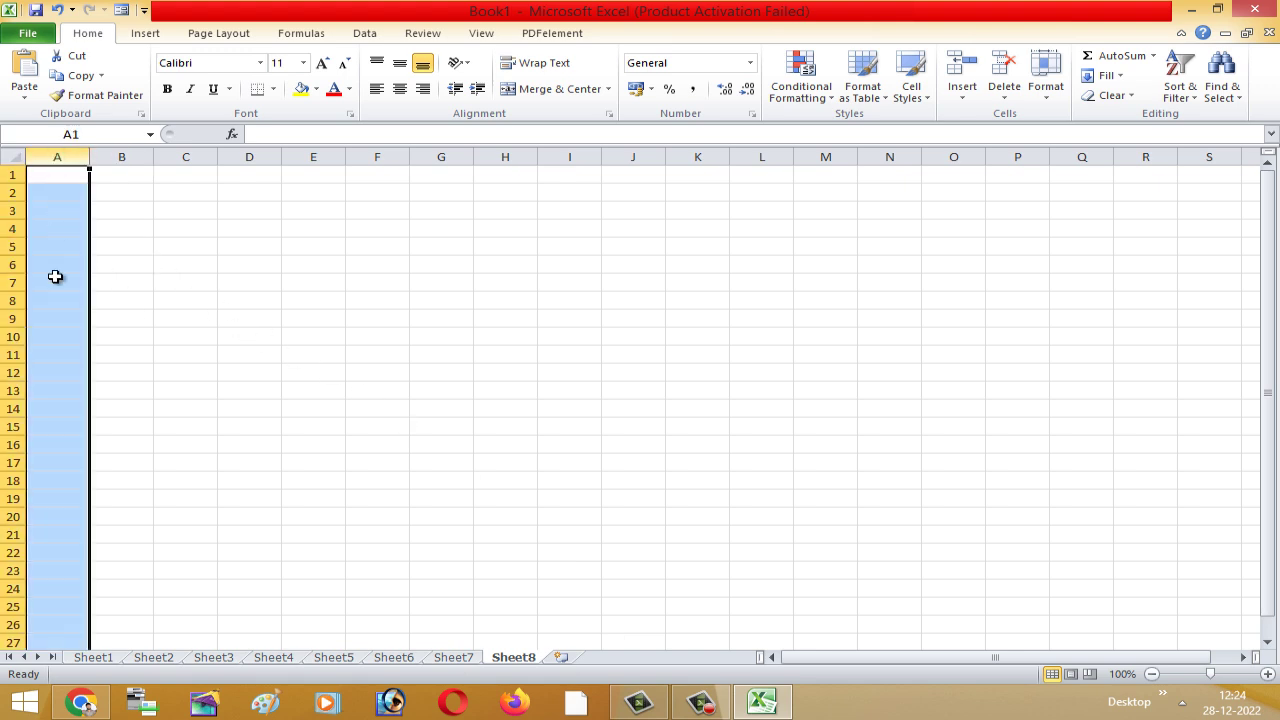
pyautogui.click(117, 157)
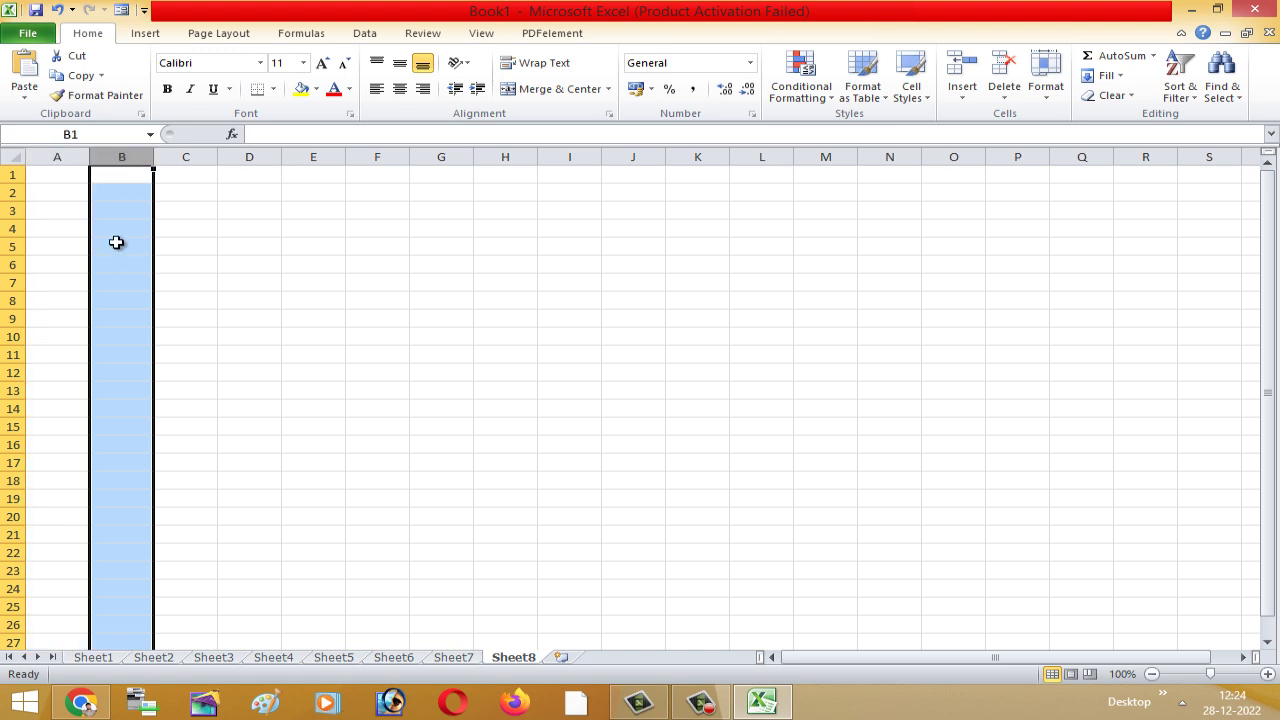
pyautogui.click(300, 222)
pyautogui.click(188, 156)
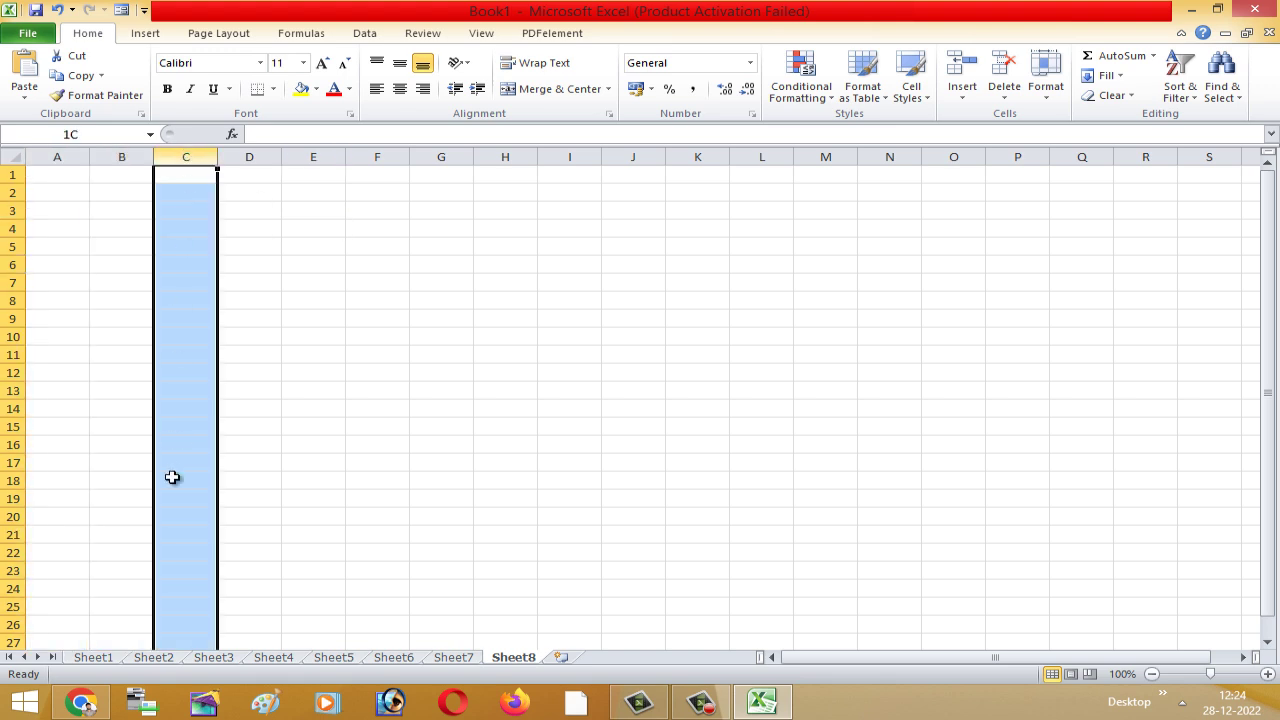
pyautogui.click(262, 158)
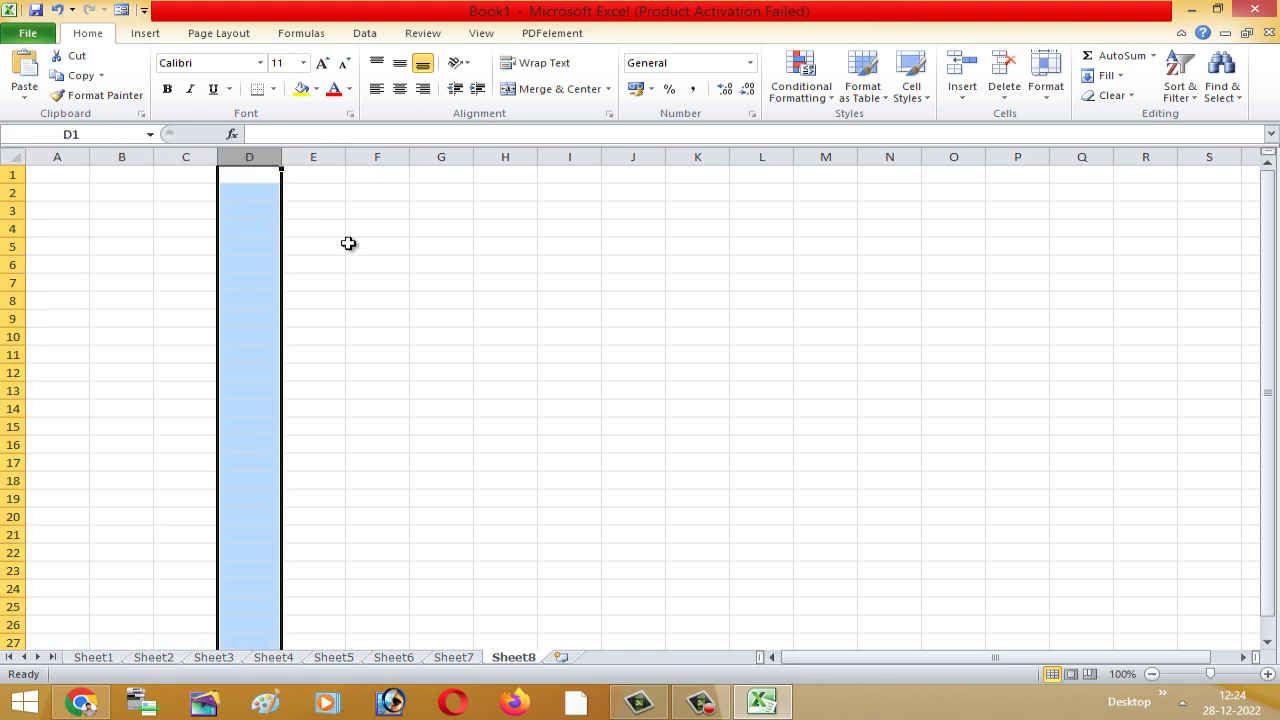
# Select horizontal cell ranges to demonstrate rows: A3 to G3 in row 3, and a range starting at A5 in row 5
pyautogui.moveTo(20, 211); pyautogui.dragTo(323, 214)
pyautogui.press('Escape')
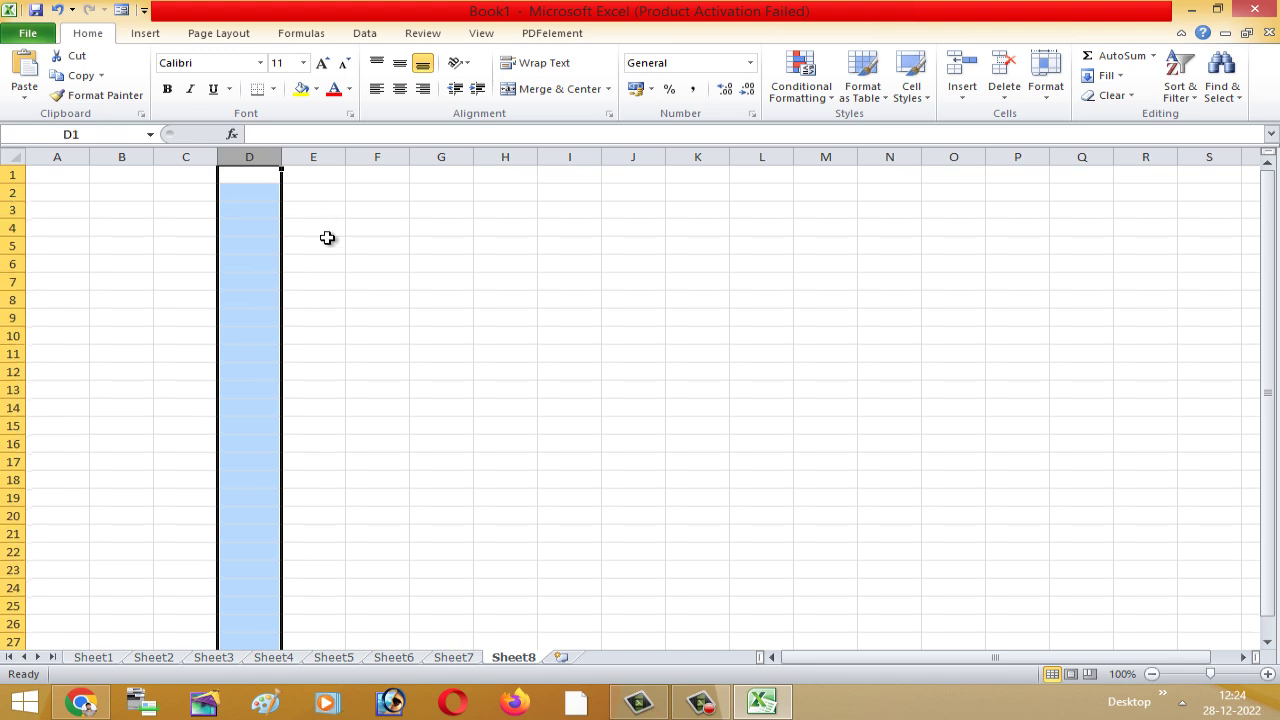
pyautogui.click(330, 262)
pyautogui.moveTo(60, 209); pyautogui.dragTo(419, 210)
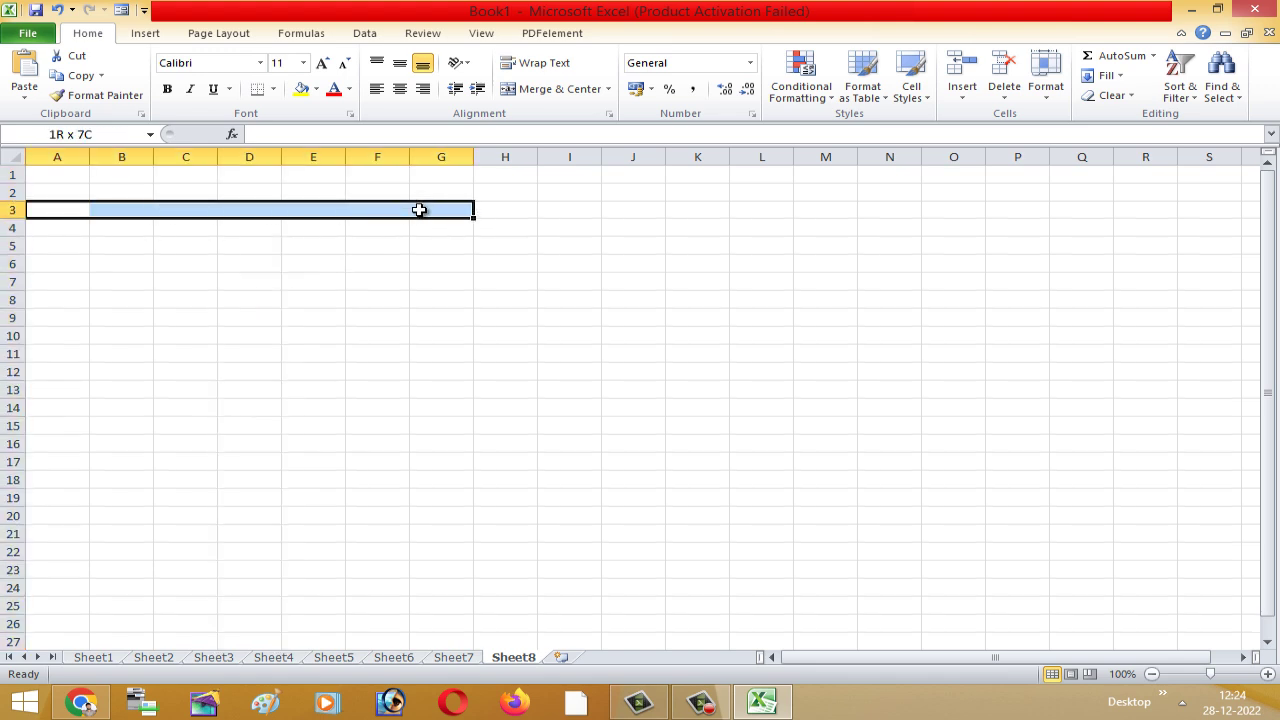
pyautogui.click(390, 172)
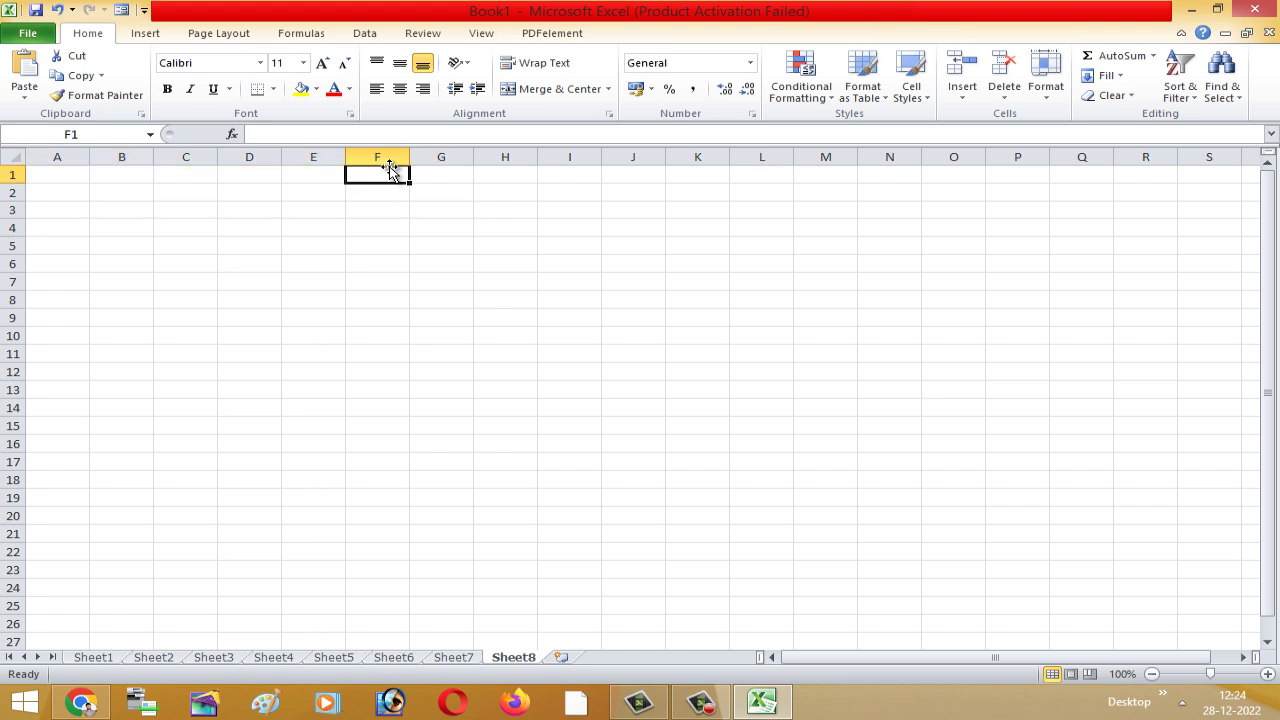
pyautogui.moveTo(60, 245); pyautogui.dragTo(611, 240)
pyautogui.click(595, 316)
# Enter the text "bnbnbnbn" in cell I5 through the formula bar
pyautogui.click(547, 243)
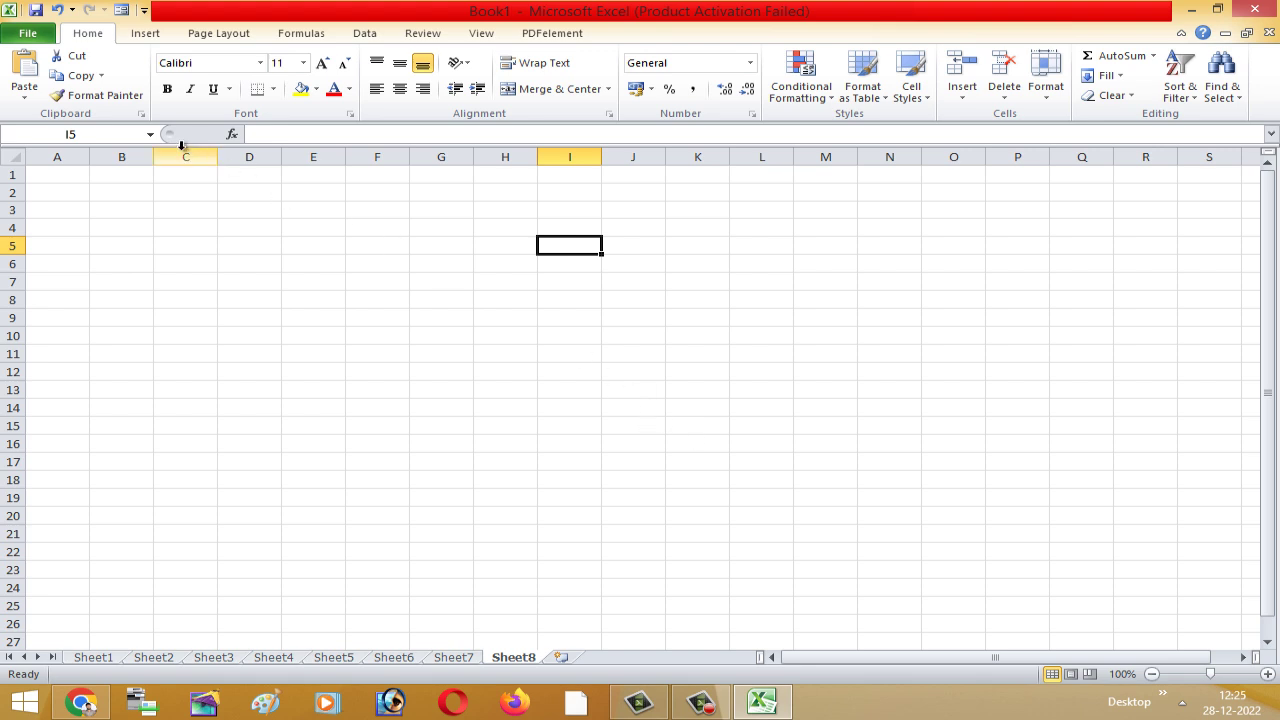
pyautogui.click(276, 138)
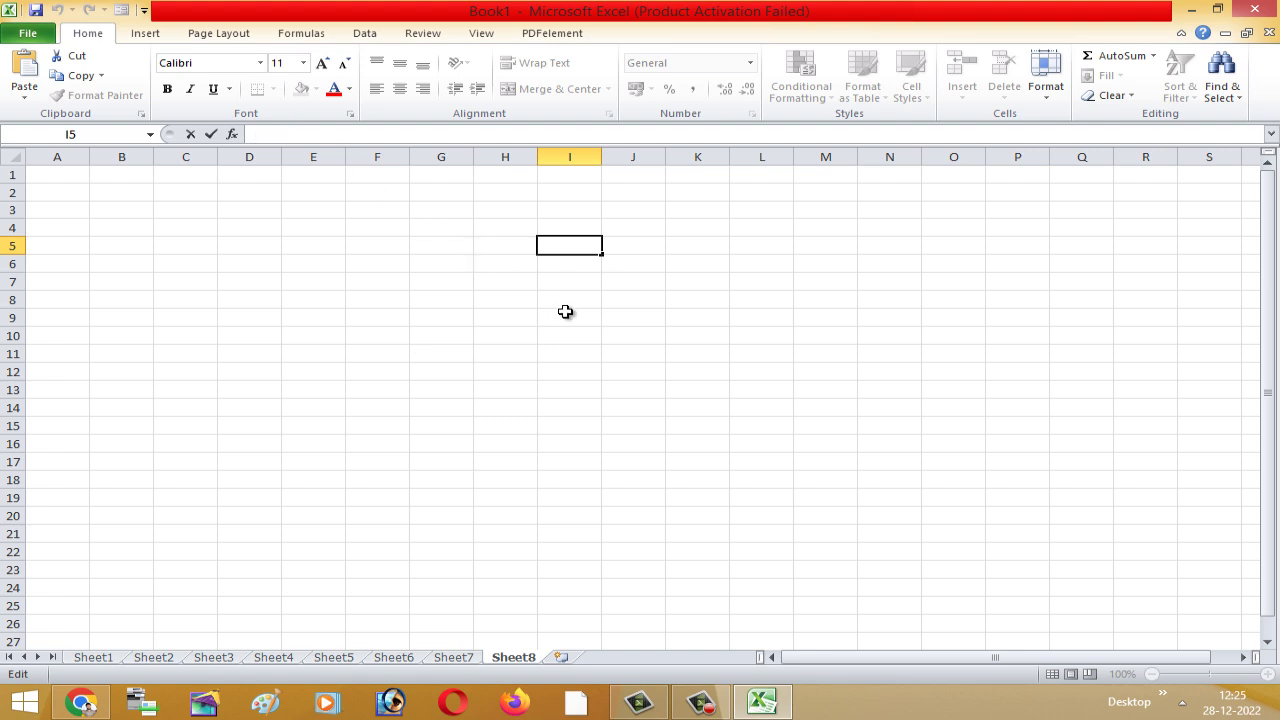
pyautogui.write('nbnbnbn')
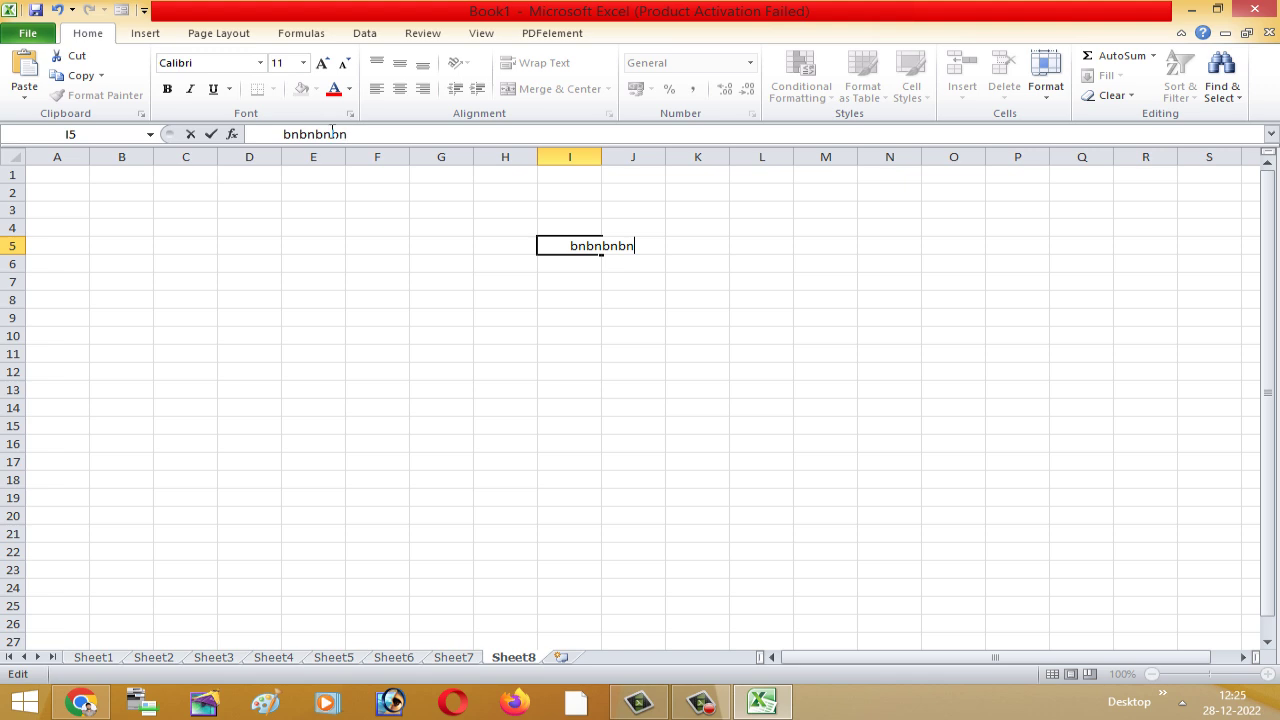
pyautogui.click(383, 314)
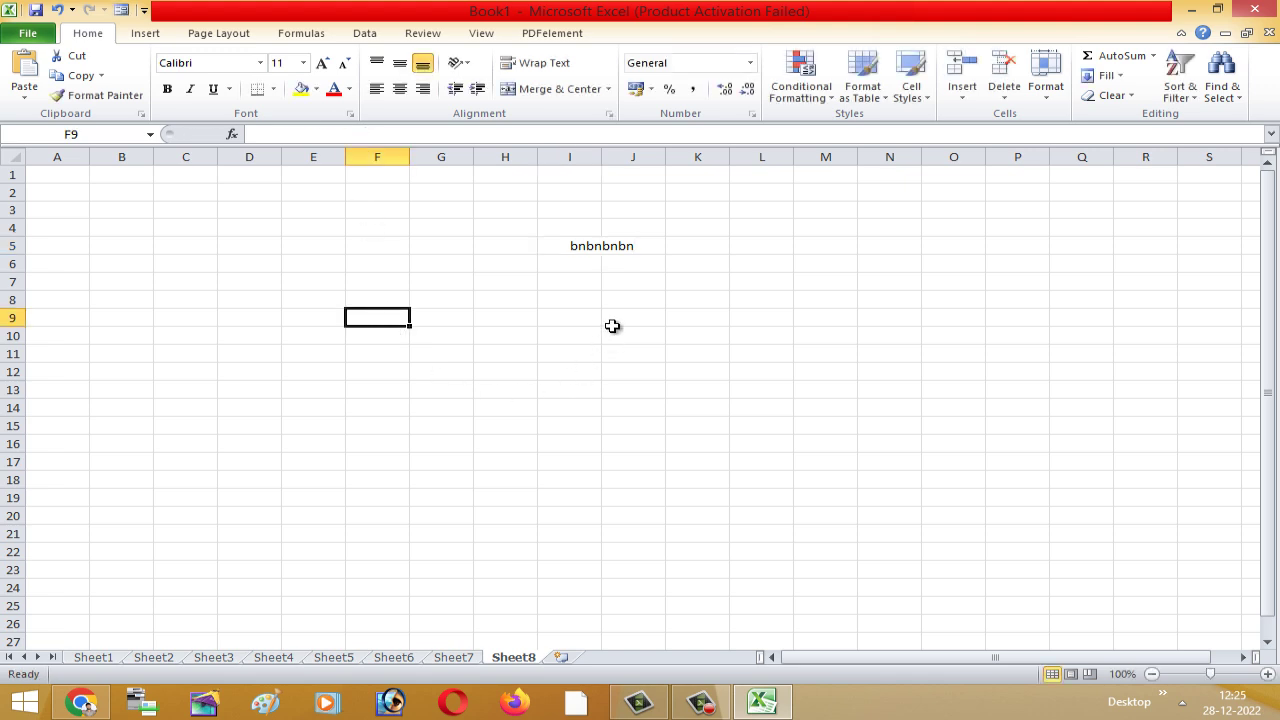
# Append "ffdgdgdgd" to the existing text in cell I5 through the formula bar
pyautogui.click(582, 247)
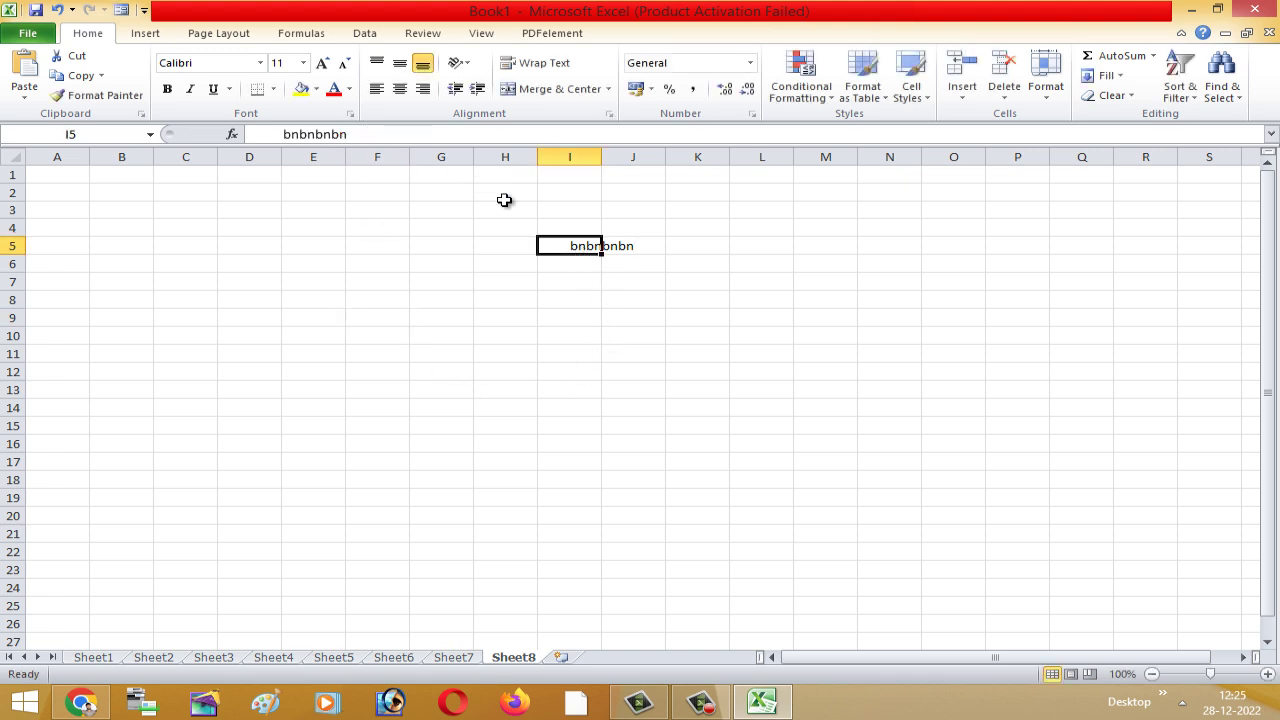
pyautogui.click(381, 139)
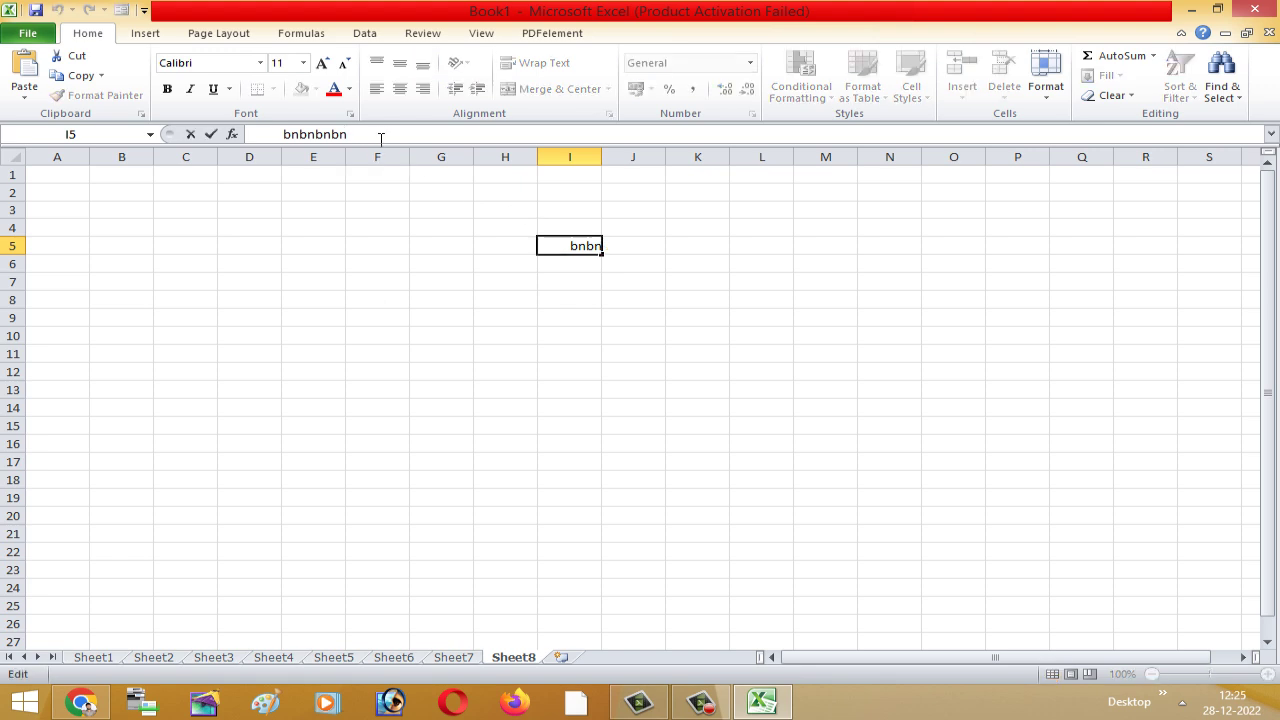
pyautogui.write('ffdgdgdgd')
pyautogui.click(569, 353)
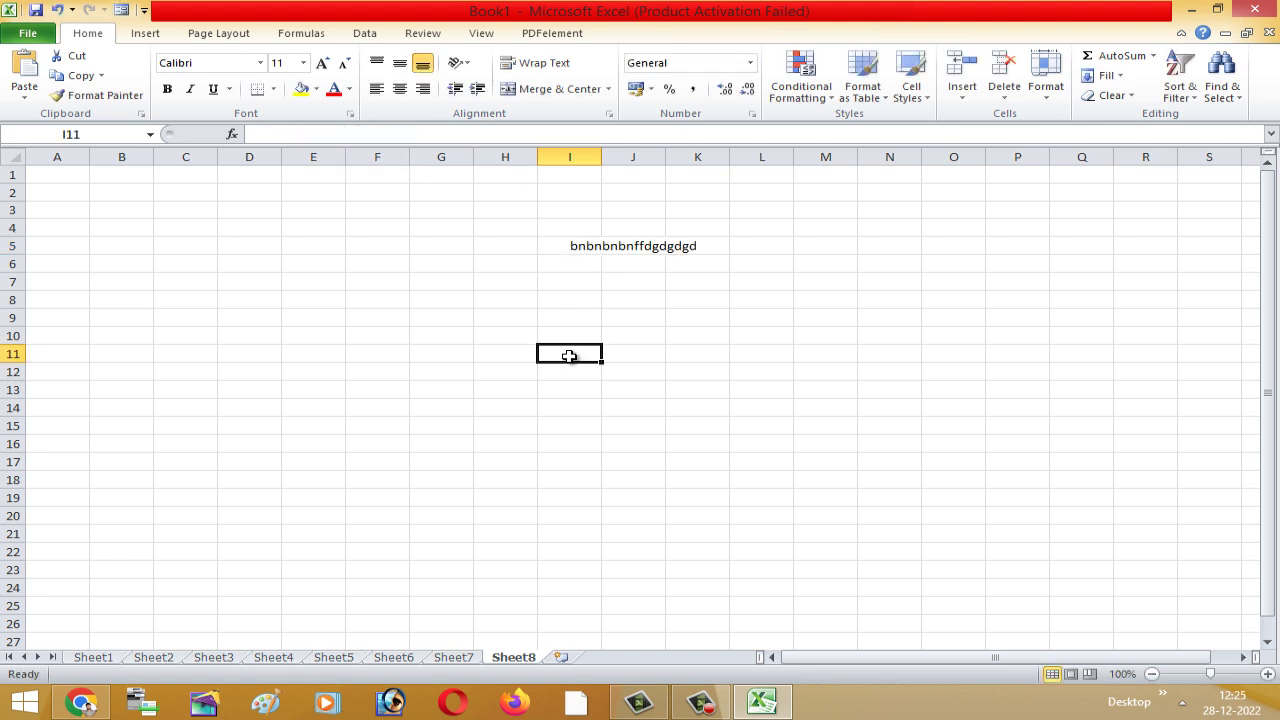
# Insert "ggggng" in front of the existing text in cell I5 by editing directly in the cell
pyautogui.click(640, 247)
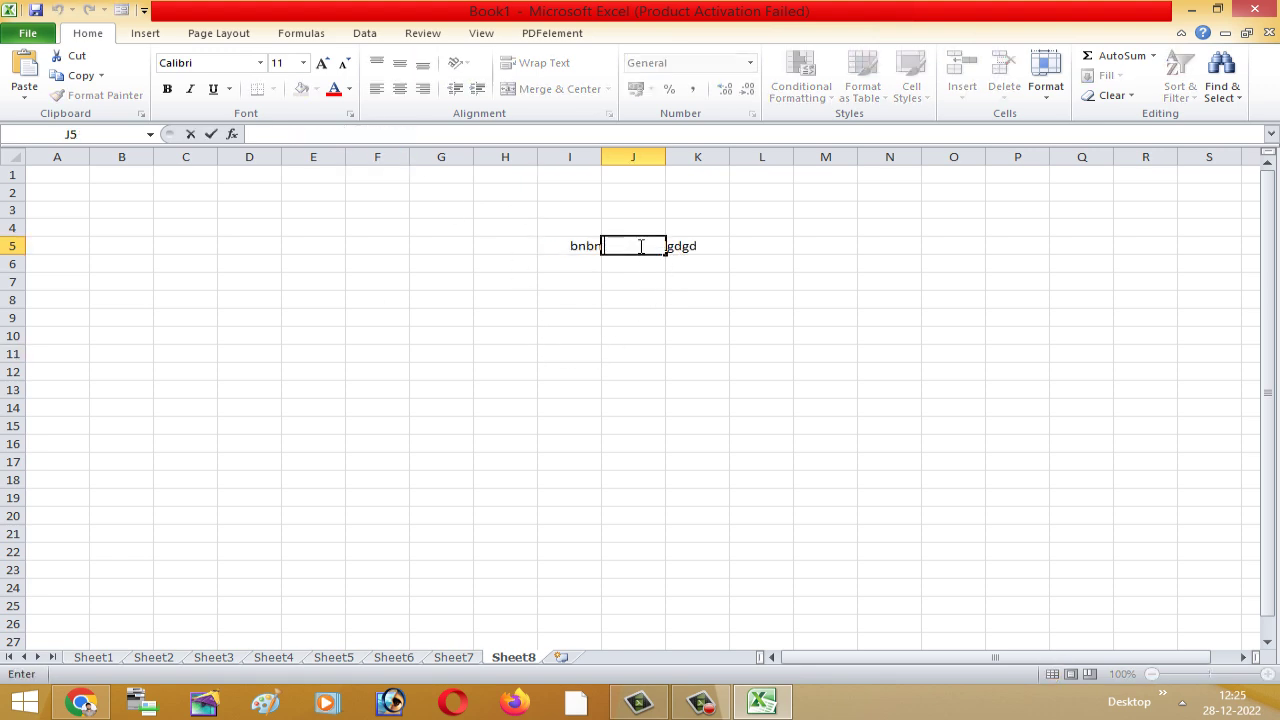
pyautogui.click(590, 247)
pyautogui.doubleClick(590, 247)
pyautogui.write('ggggng')
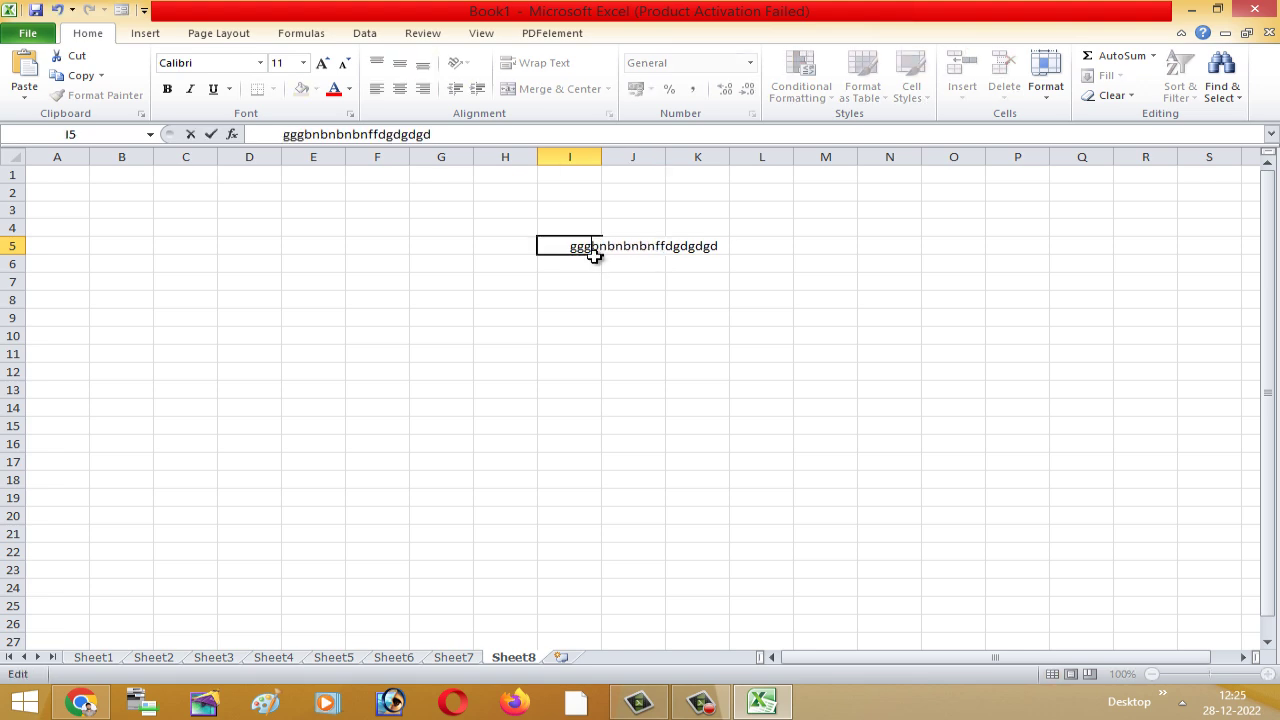
pyautogui.click(568, 404)
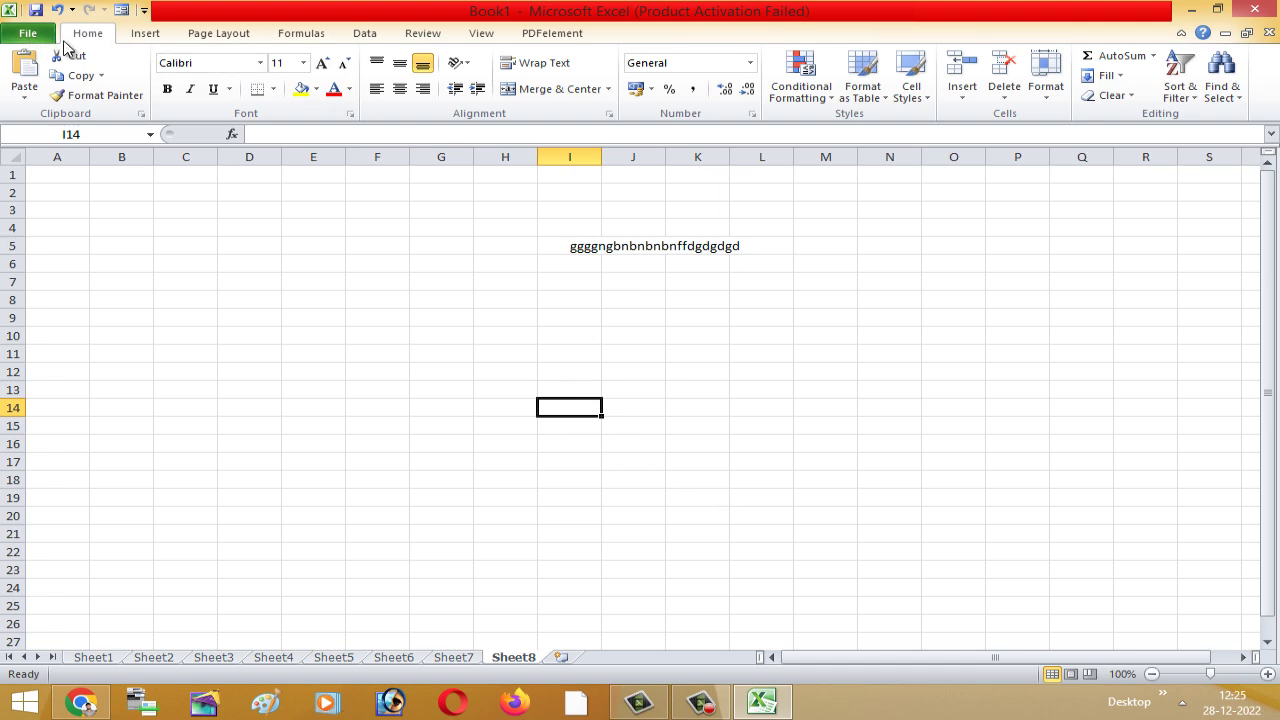
# Scroll the worksheet horizontally and vertically to demonstrate moving around the sheet
pyautogui.click(27, 38)
pyautogui.click(88, 34)
pyautogui.moveTo(866, 663)
pyautogui.mouseDown()
pyautogui.moveTo(962, 662)
pyautogui.moveTo(863, 668)
pyautogui.mouseUp()
pyautogui.moveTo(1268, 300)
pyautogui.mouseDown()
pyautogui.moveTo(1270, 426)
pyautogui.moveTo(1266, 262)
pyautogui.moveTo(1268, 292)
pyautogui.mouseUp()
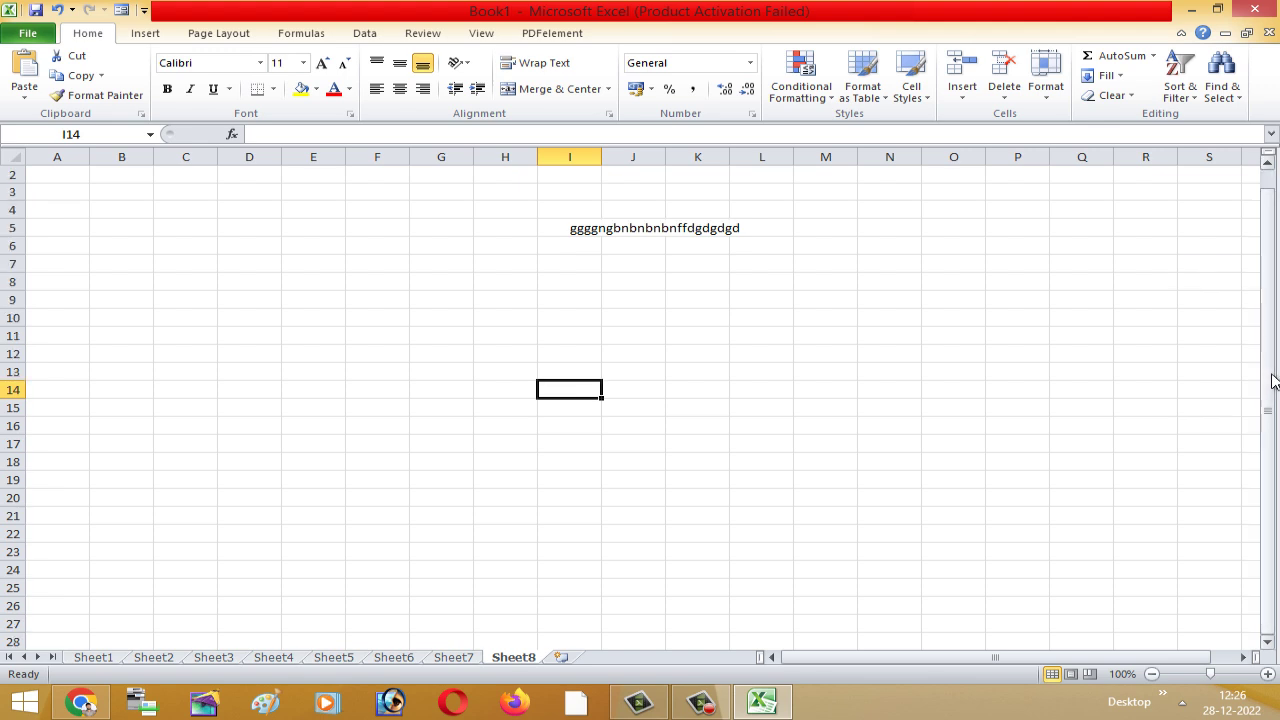
pyautogui.moveTo(1273, 366); pyautogui.dragTo(1274, 257)
pyautogui.moveTo(885, 658); pyautogui.dragTo(848, 660)
pyautogui.moveTo(1271, 330); pyautogui.dragTo(1257, 431)
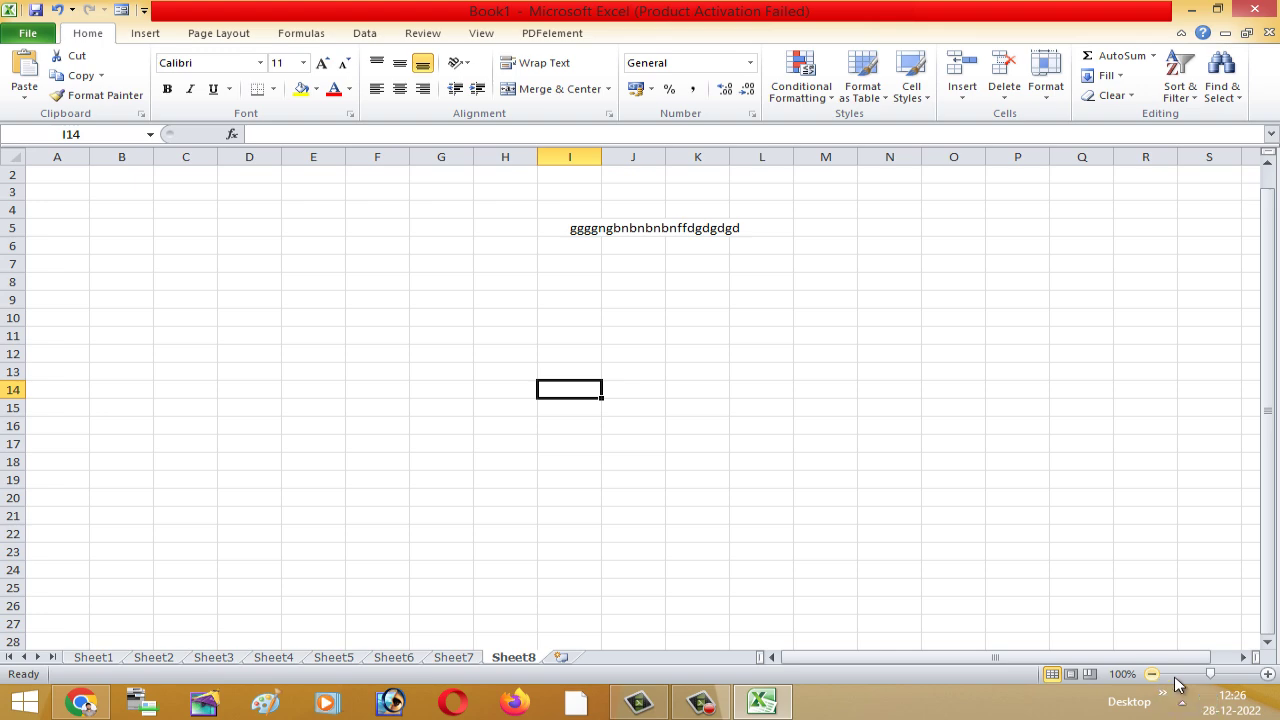
# Zoom the worksheet to 400% and down to 10%, and select several cells at the small scale, ending on CU52
pyautogui.moveTo(1209, 675); pyautogui.dragTo(1257, 675)
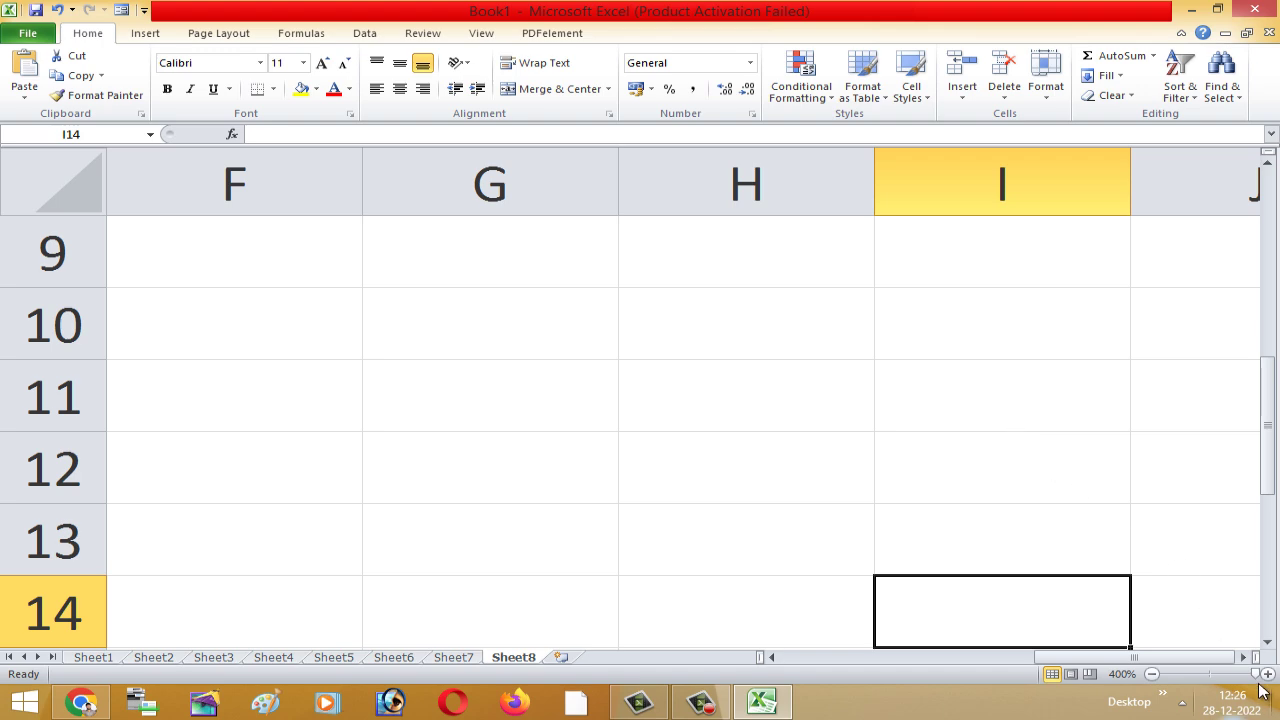
pyautogui.moveTo(1257, 675); pyautogui.dragTo(1155, 688)
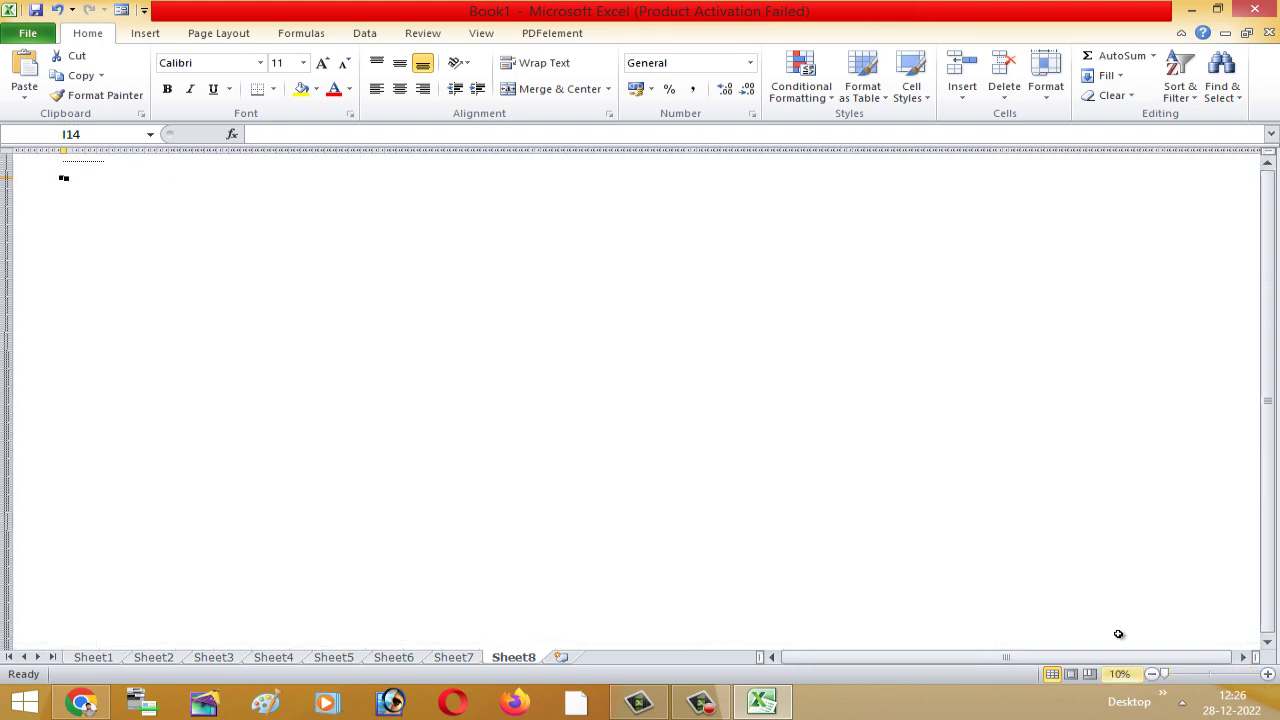
pyautogui.click(443, 192)
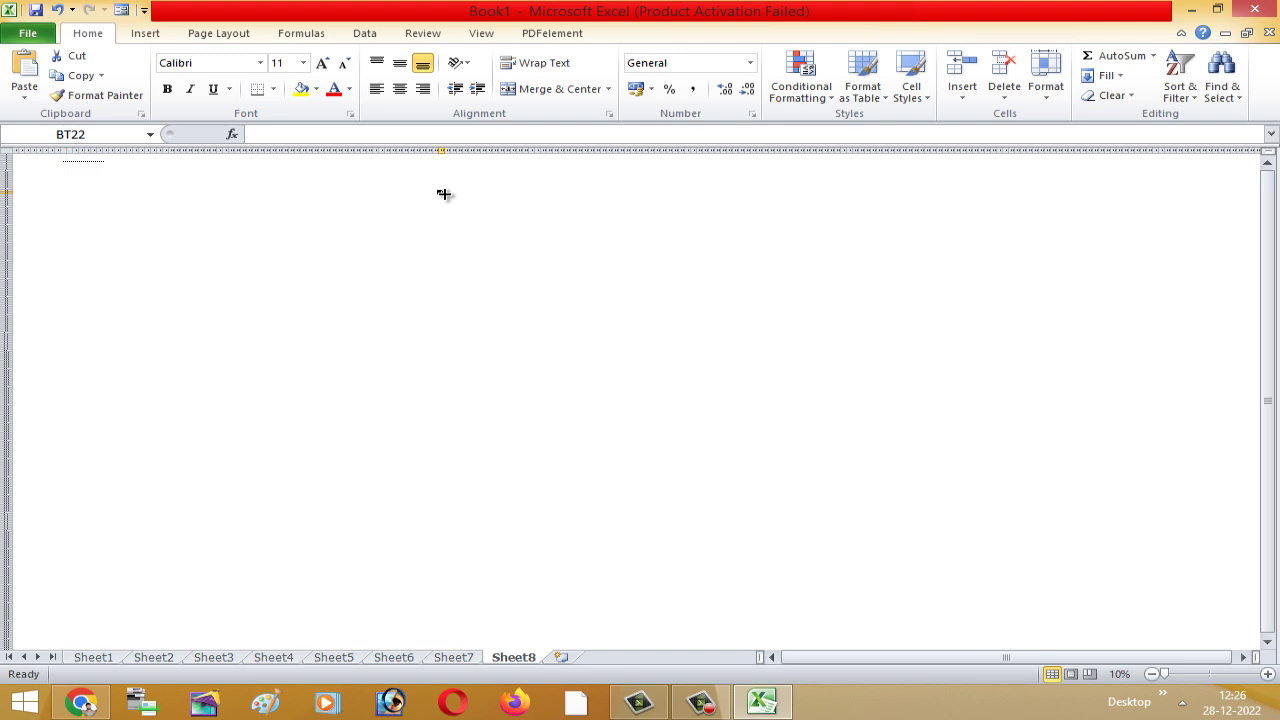
pyautogui.click(648, 289)
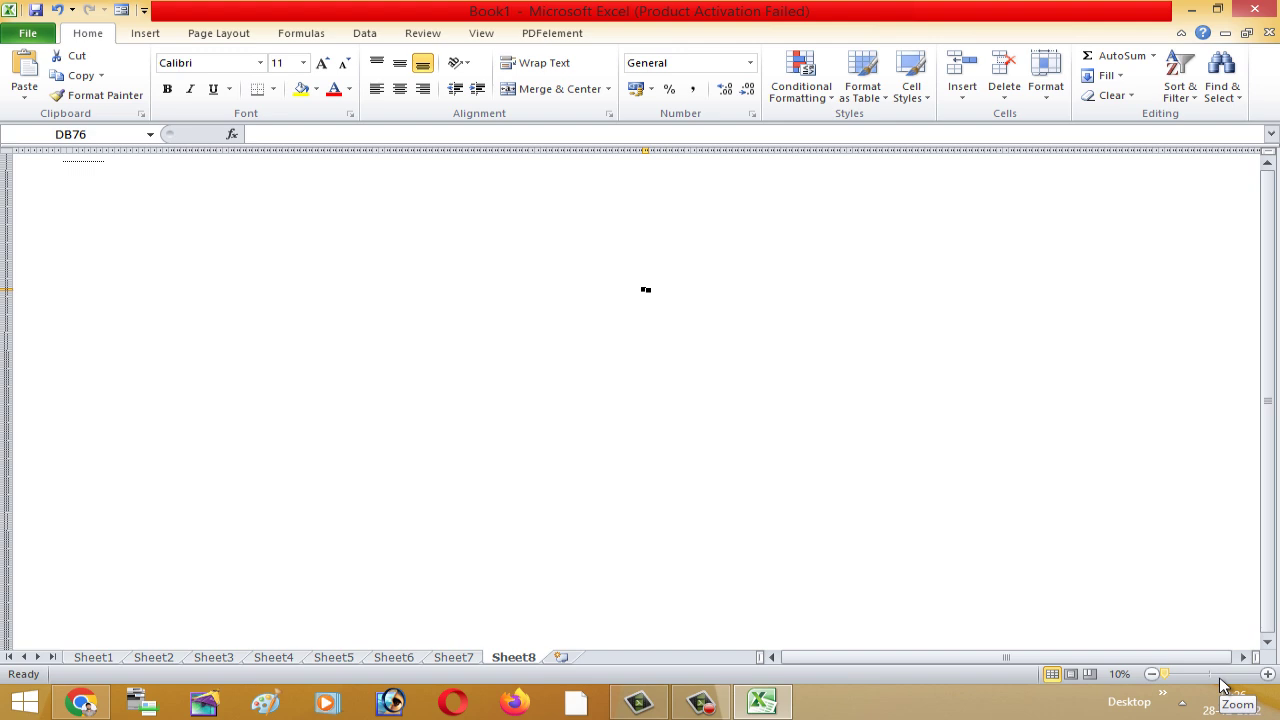
pyautogui.click(634, 330)
pyautogui.click(603, 246)
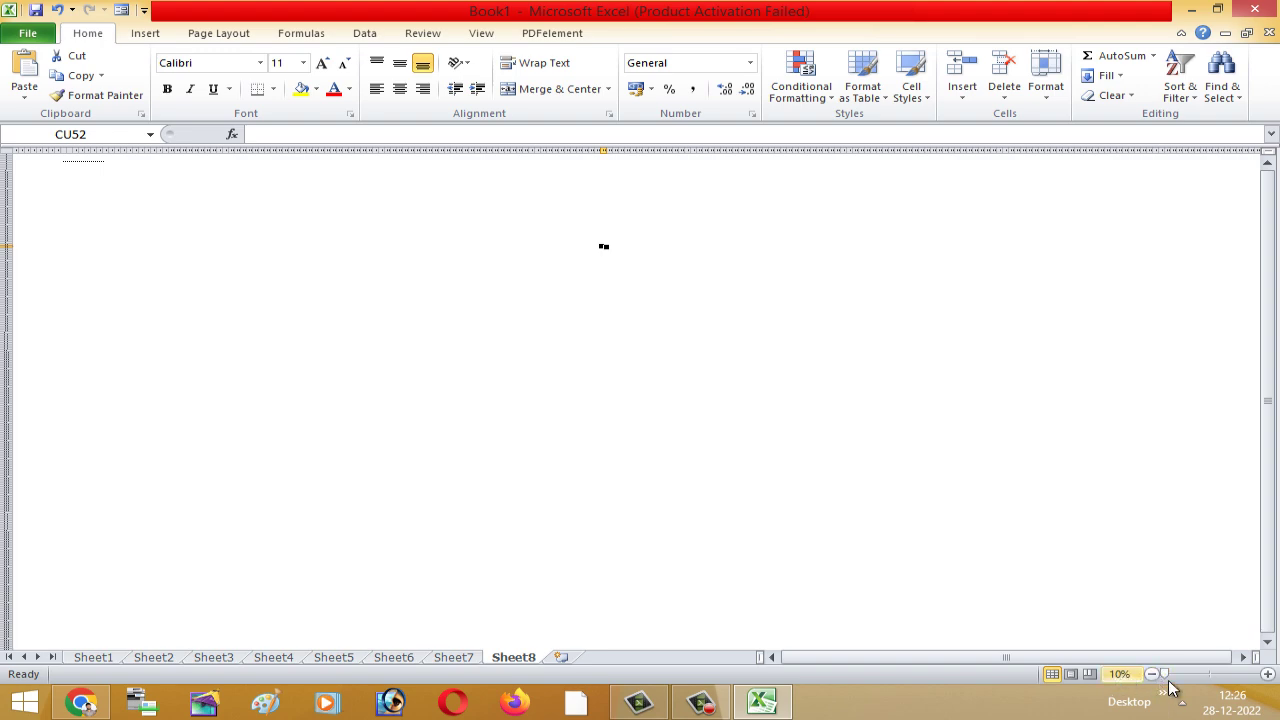
# Zoom the worksheet to 400%, then set the zoom to 106% and return to the first rows and columns
pyautogui.moveTo(1163, 674); pyautogui.dragTo(1258, 674)
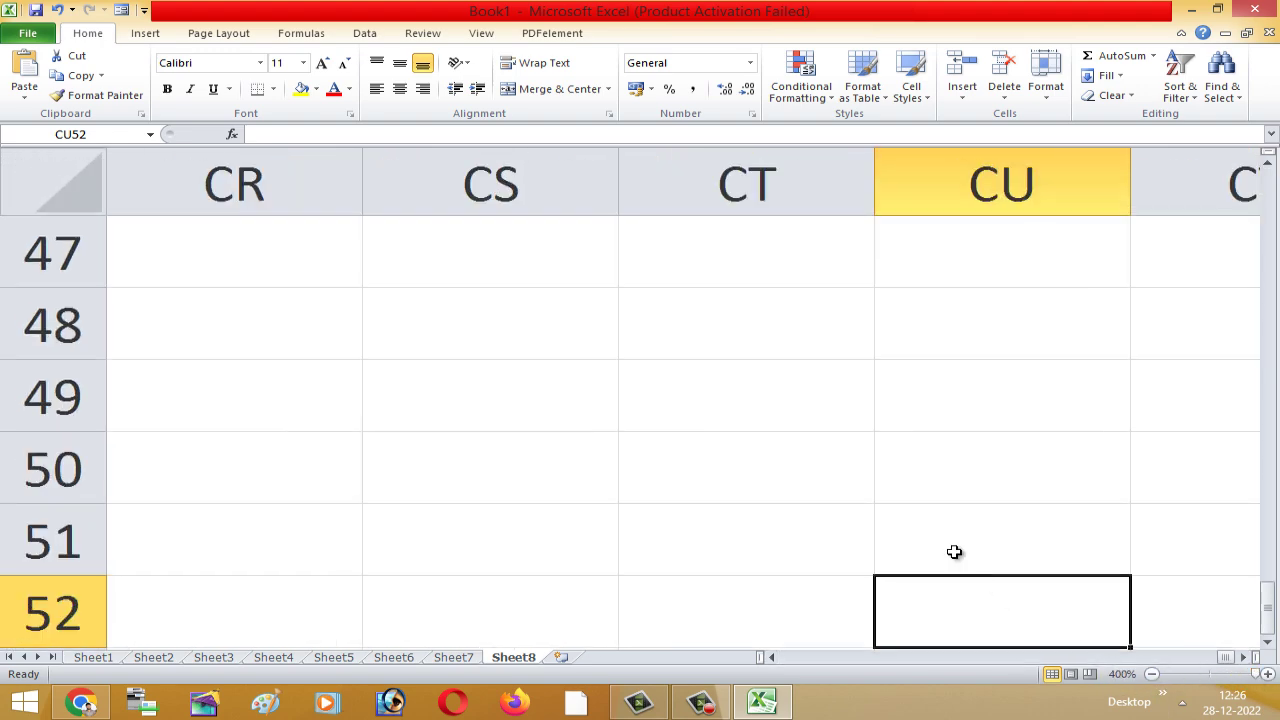
pyautogui.click(838, 428)
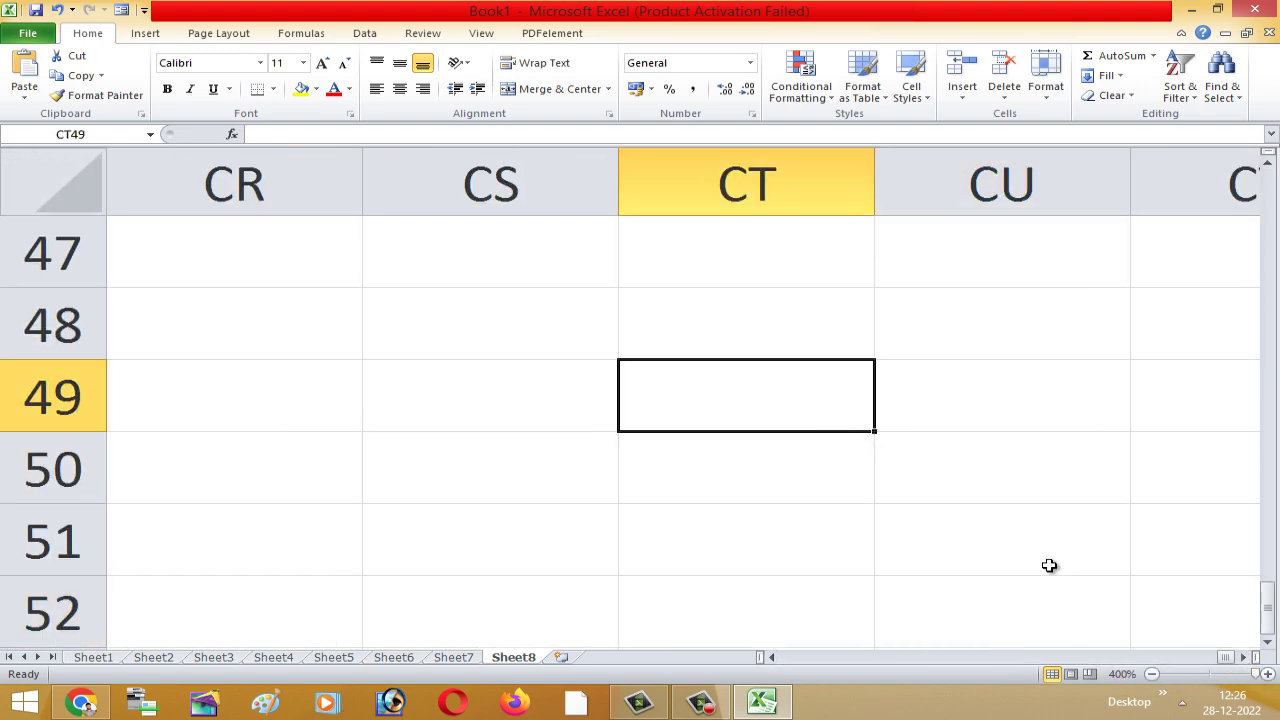
pyautogui.click(1211, 674)
pyautogui.click(81, 201)
pyautogui.scroll(12, 165, 360)
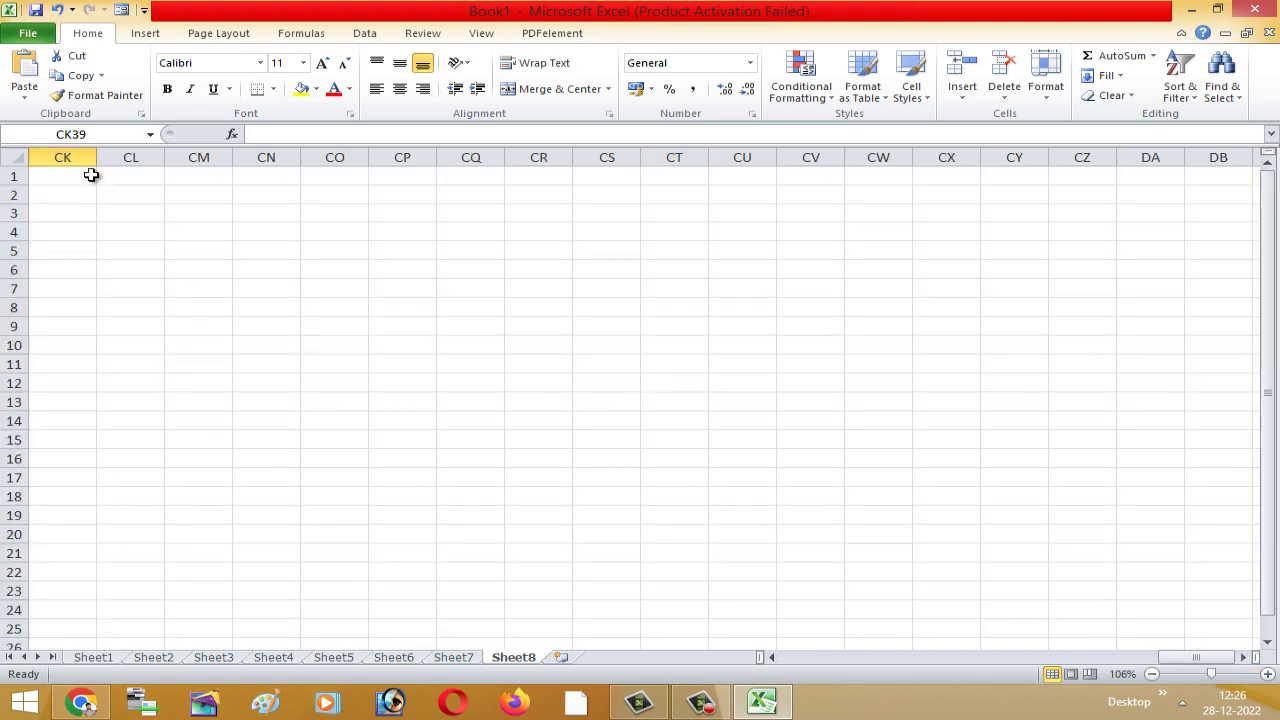
pyautogui.moveTo(1186, 663); pyautogui.dragTo(794, 674)
pyautogui.click(488, 400)
# Select the entire column A, cell C6 and the entire column R to demonstrate the column headings
pyautogui.click(62, 157)
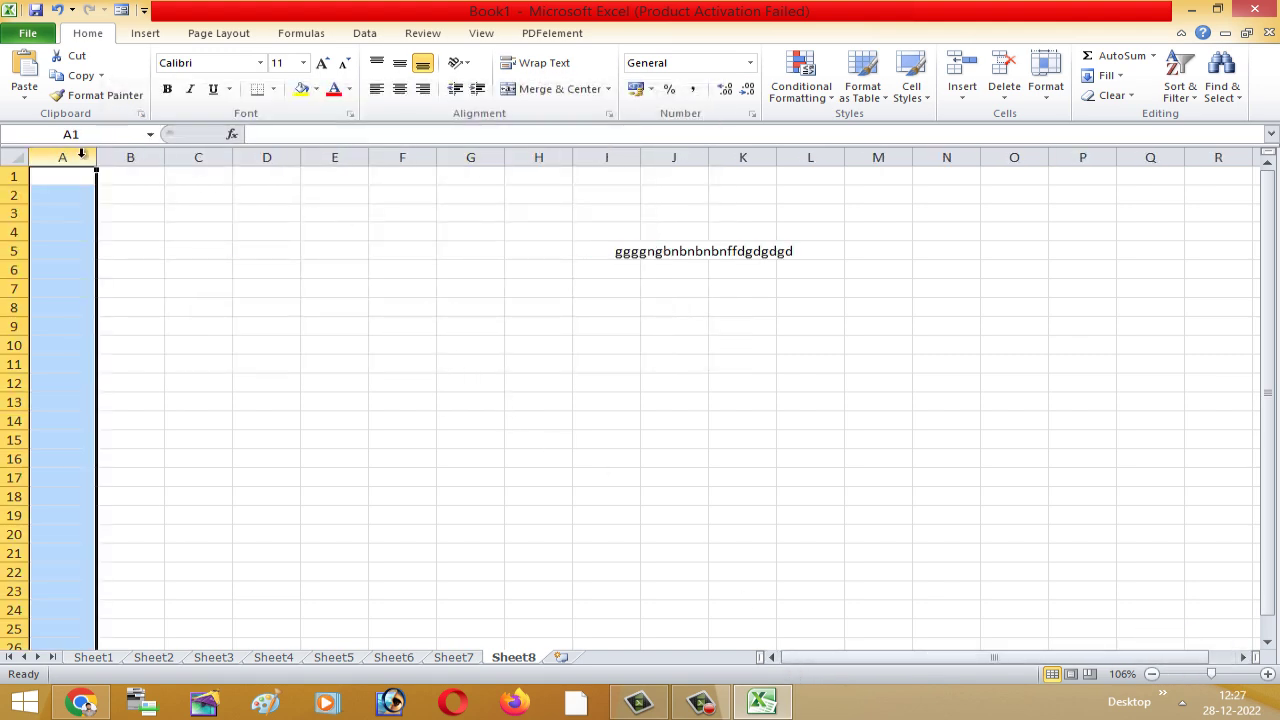
pyautogui.click(174, 267)
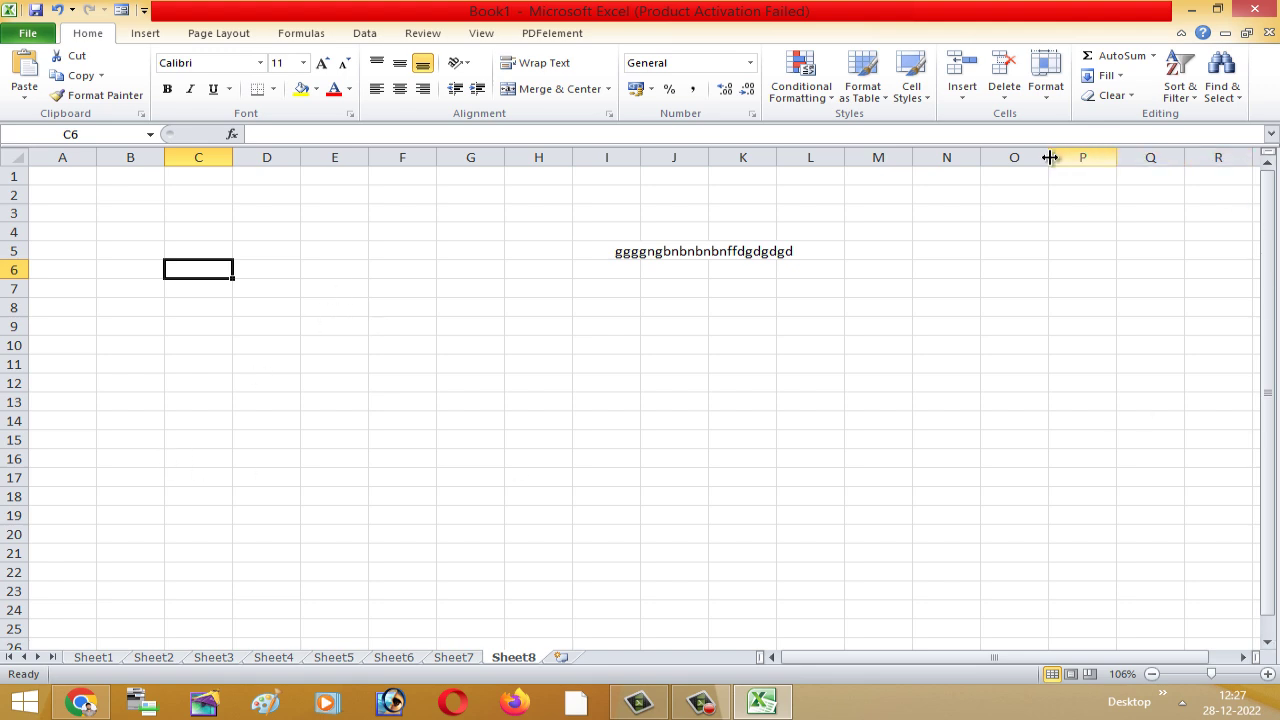
pyautogui.click(1219, 157)
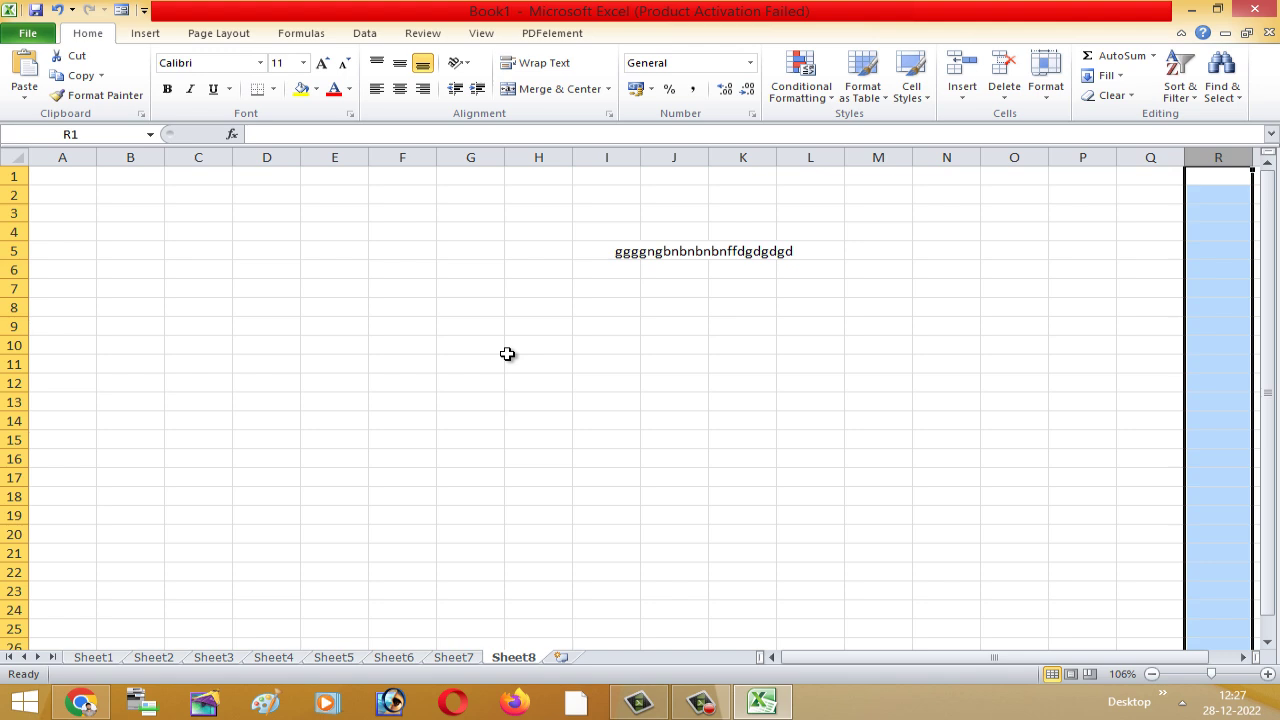
# Select all cells of the worksheet at once, and clear the selection by picking a single cell
pyautogui.click(13, 158)
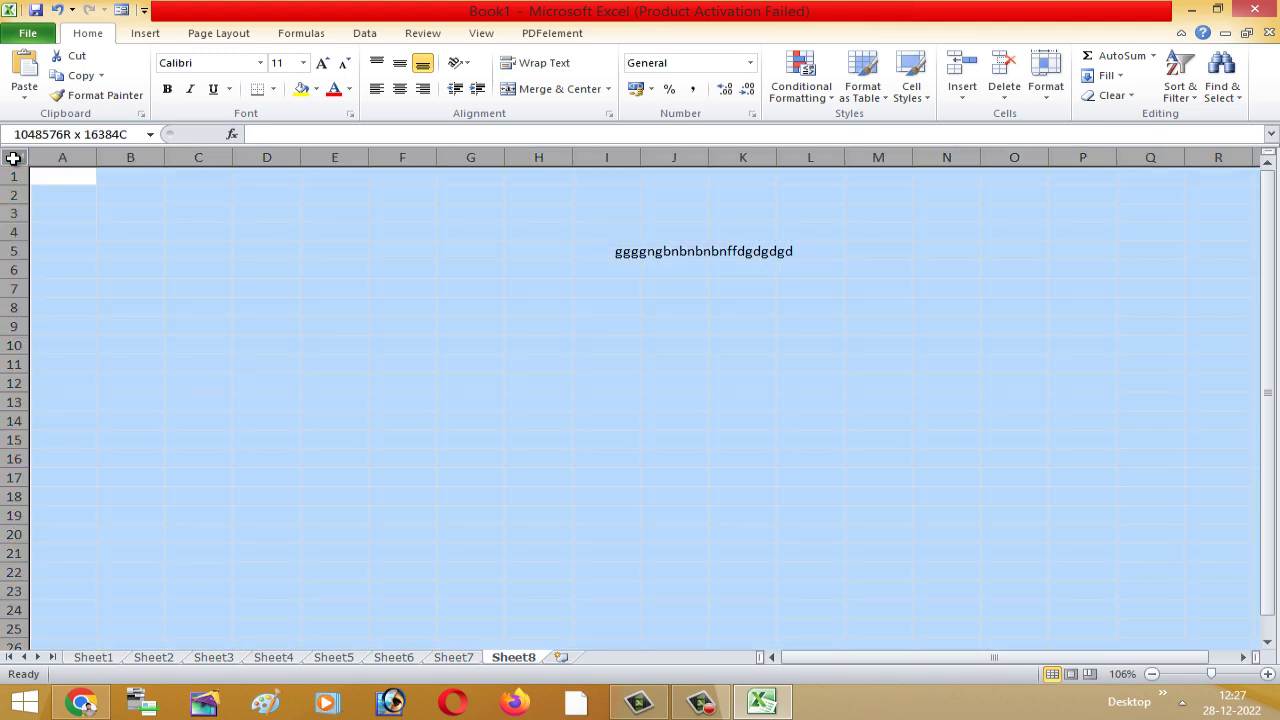
pyautogui.click(13, 158)
pyautogui.click(203, 319)
# Jump from cell A1 around the sheet's corners: to XFD1, XFD1048576, A1048576 and back to A1
pyautogui.click(85, 177)
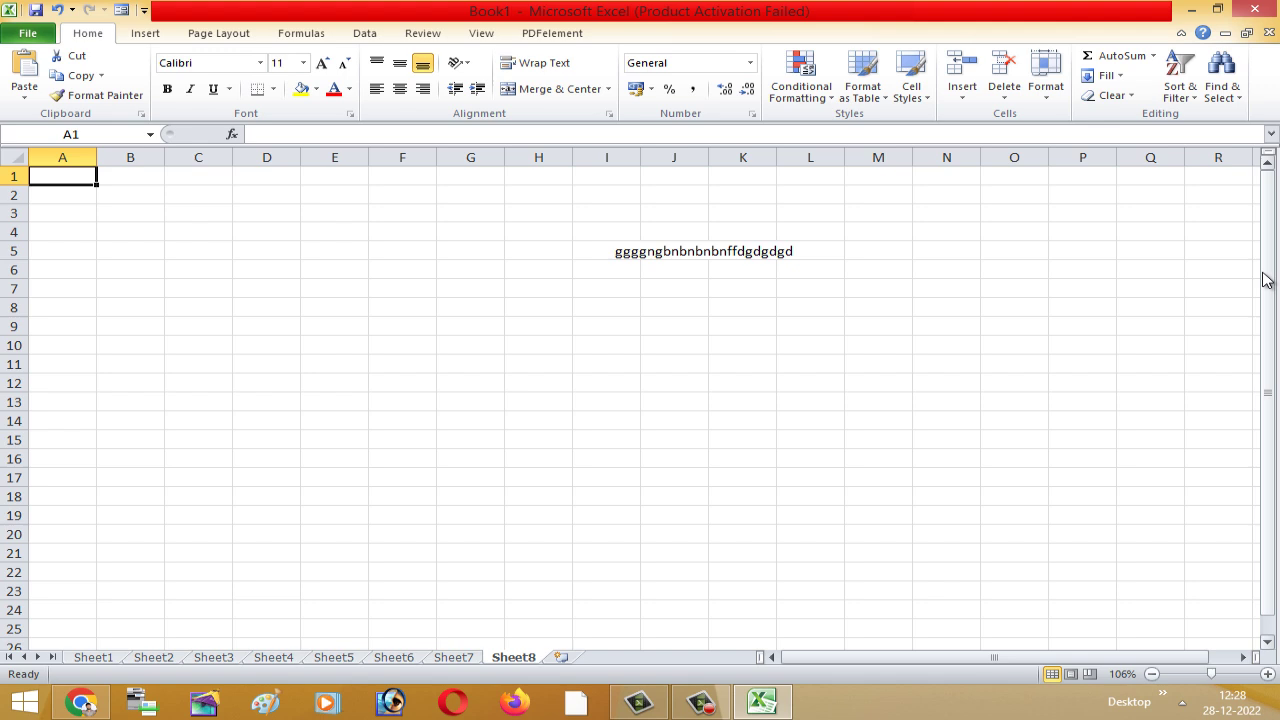
pyautogui.hotkey('ctrl', 'Right')
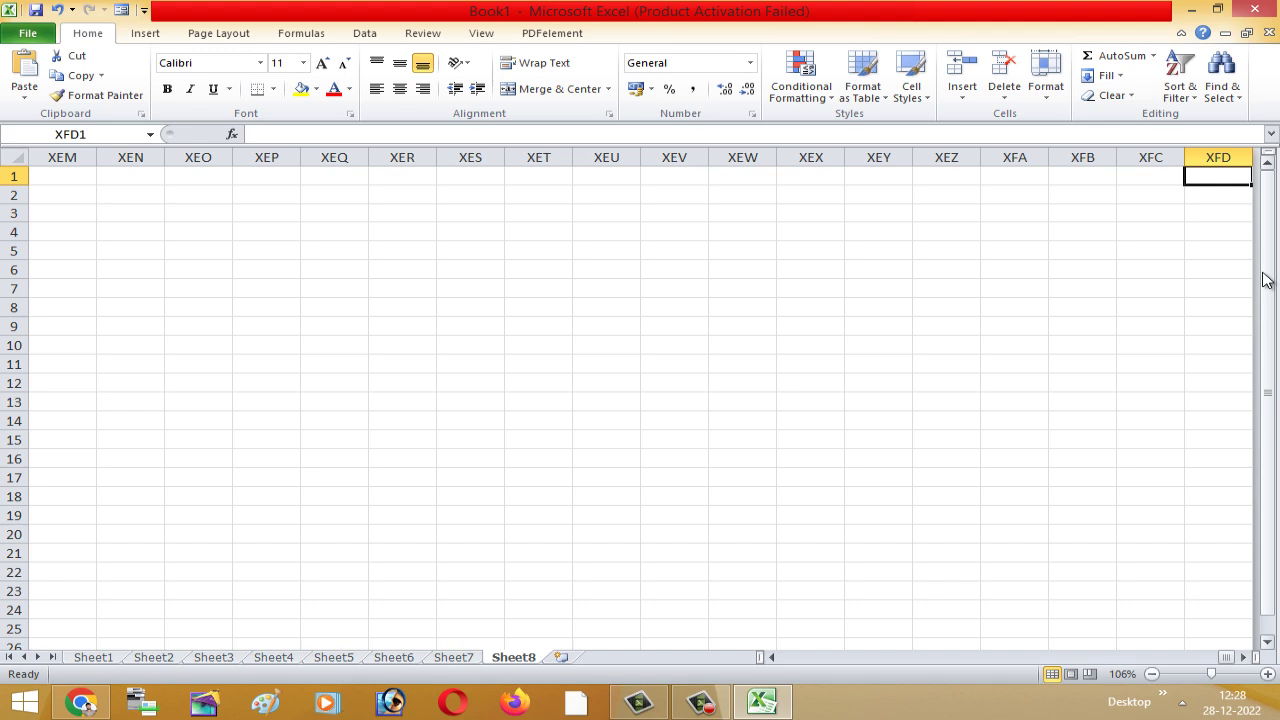
pyautogui.hotkey('ctrl', 'Down')
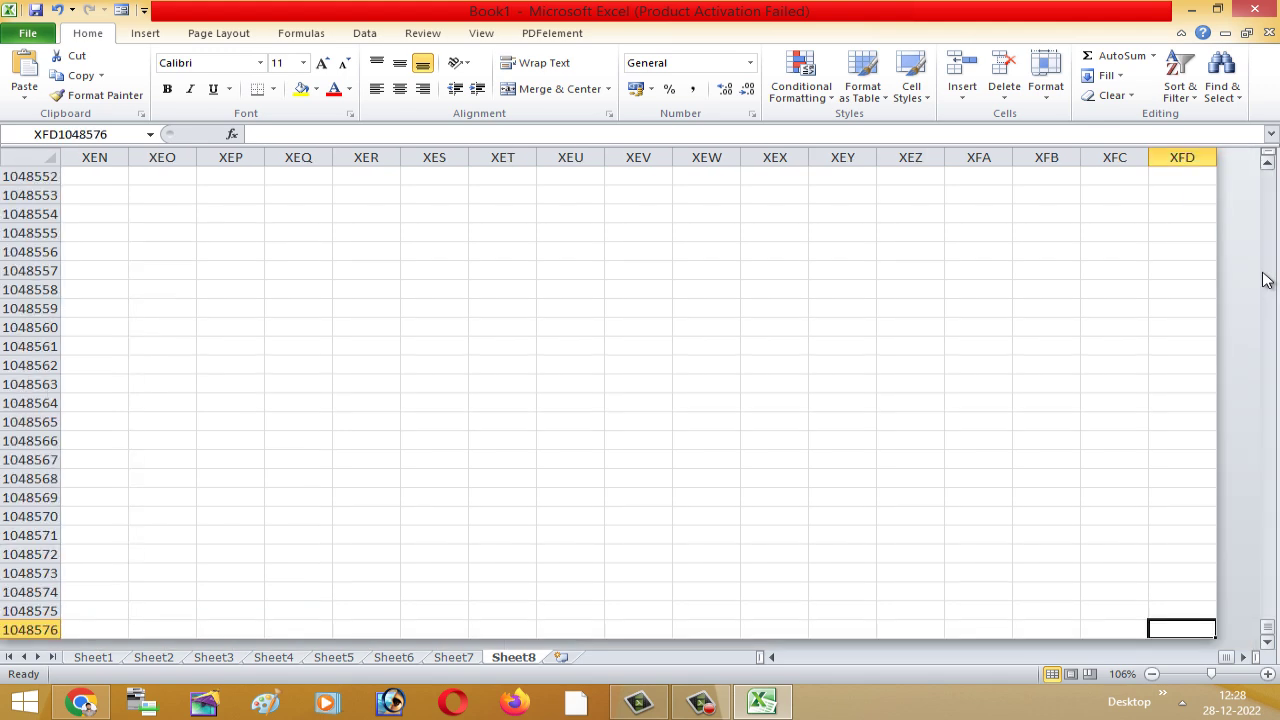
pyautogui.hotkey('ctrl', 'Left')
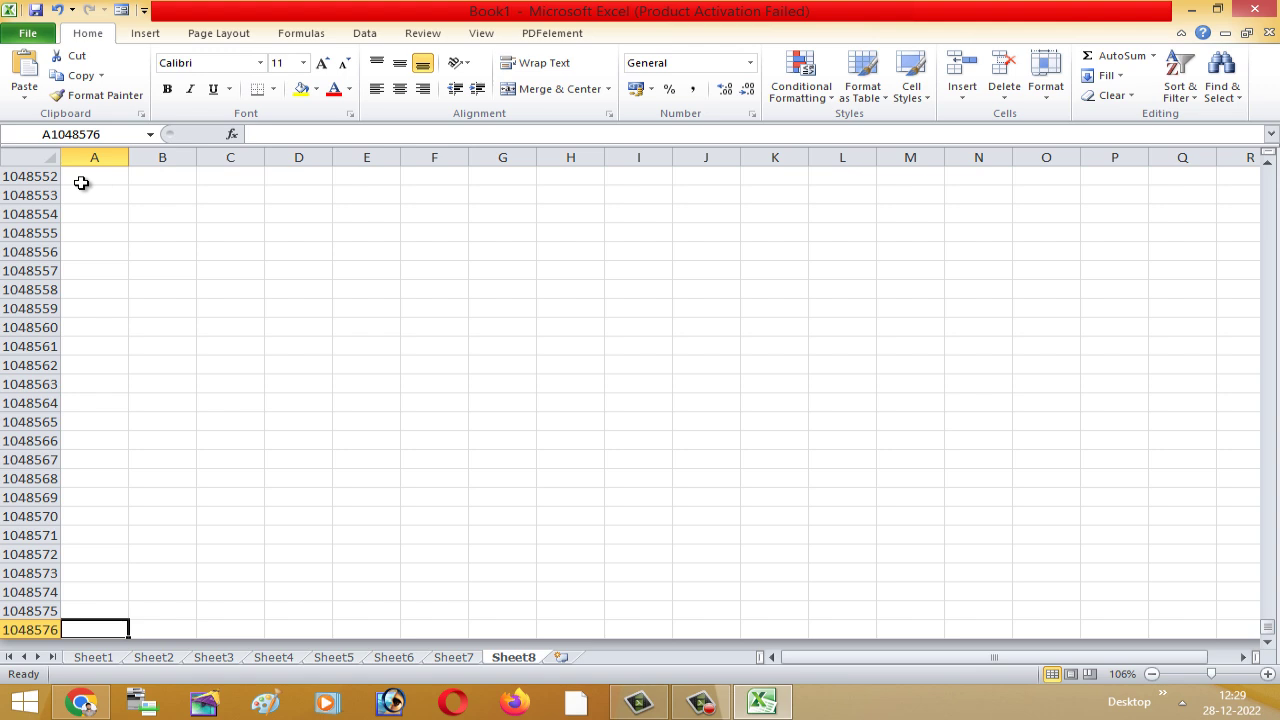
pyautogui.hotkey('ctrl', 'Up')
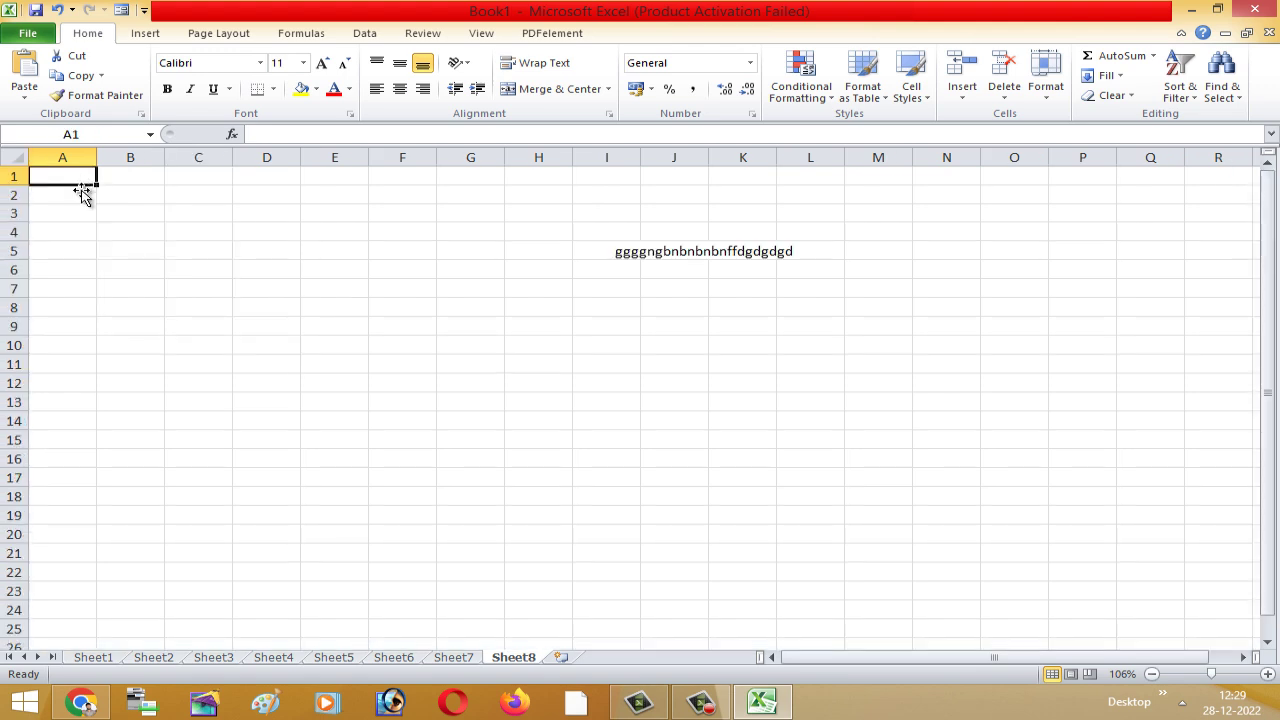
# Select cell A1 alternately with nearby cells to demonstrate individual cells, ending on C6
pyautogui.click(86, 195)
pyautogui.click(62, 174)
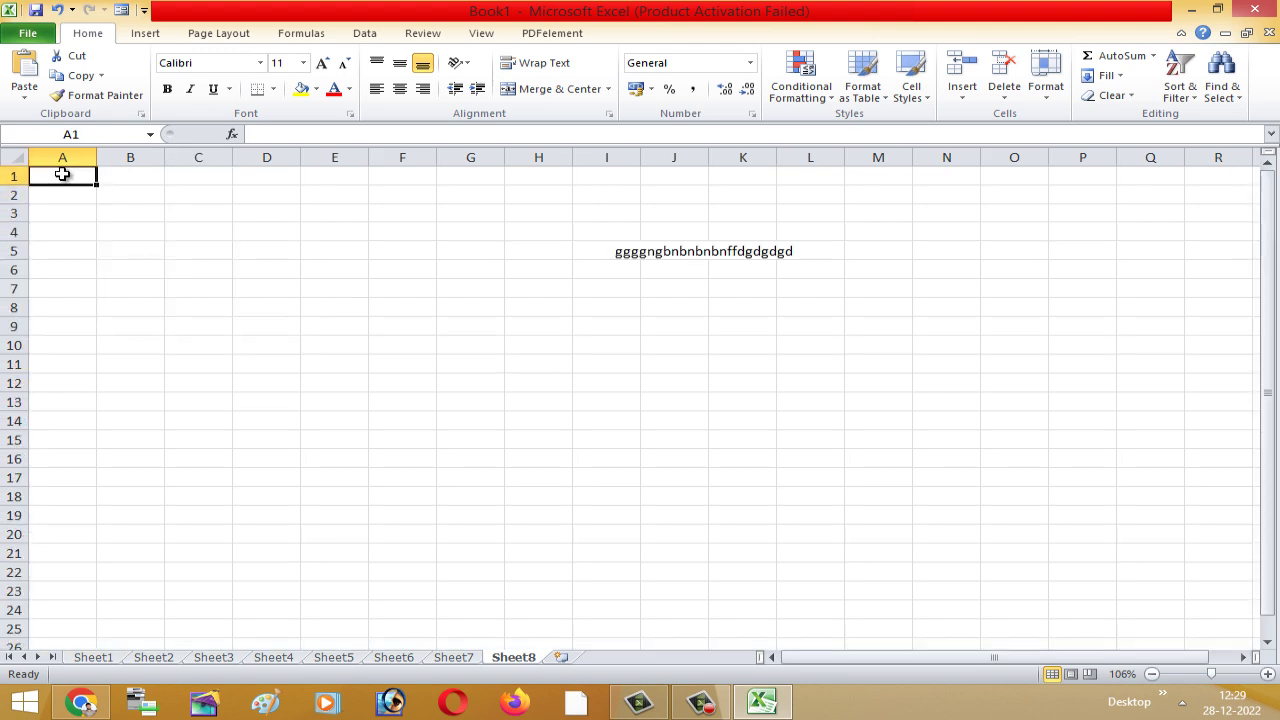
pyautogui.click(138, 200)
pyautogui.click(66, 174)
pyautogui.click(117, 228)
pyautogui.click(63, 174)
pyautogui.click(201, 264)
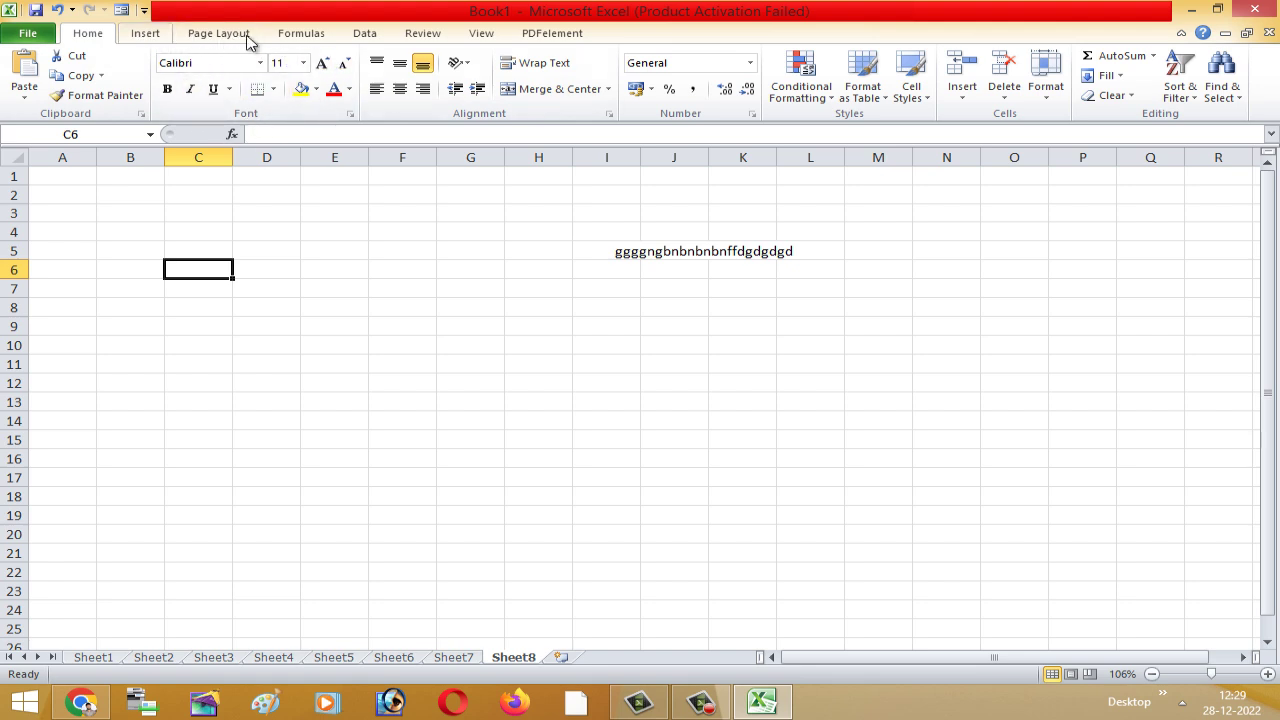
pyautogui.scroll(-1, 350, 42)
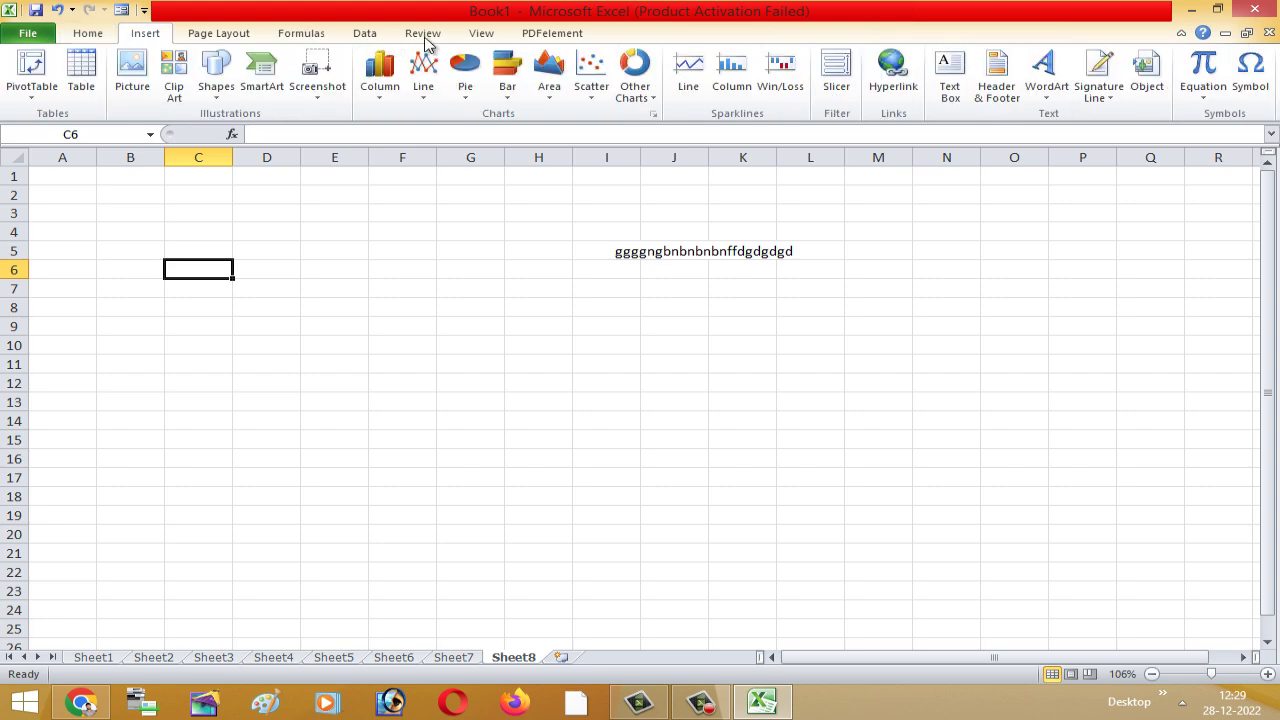
pyautogui.scroll(-2, 590, 34)
pyautogui.click(88, 34)
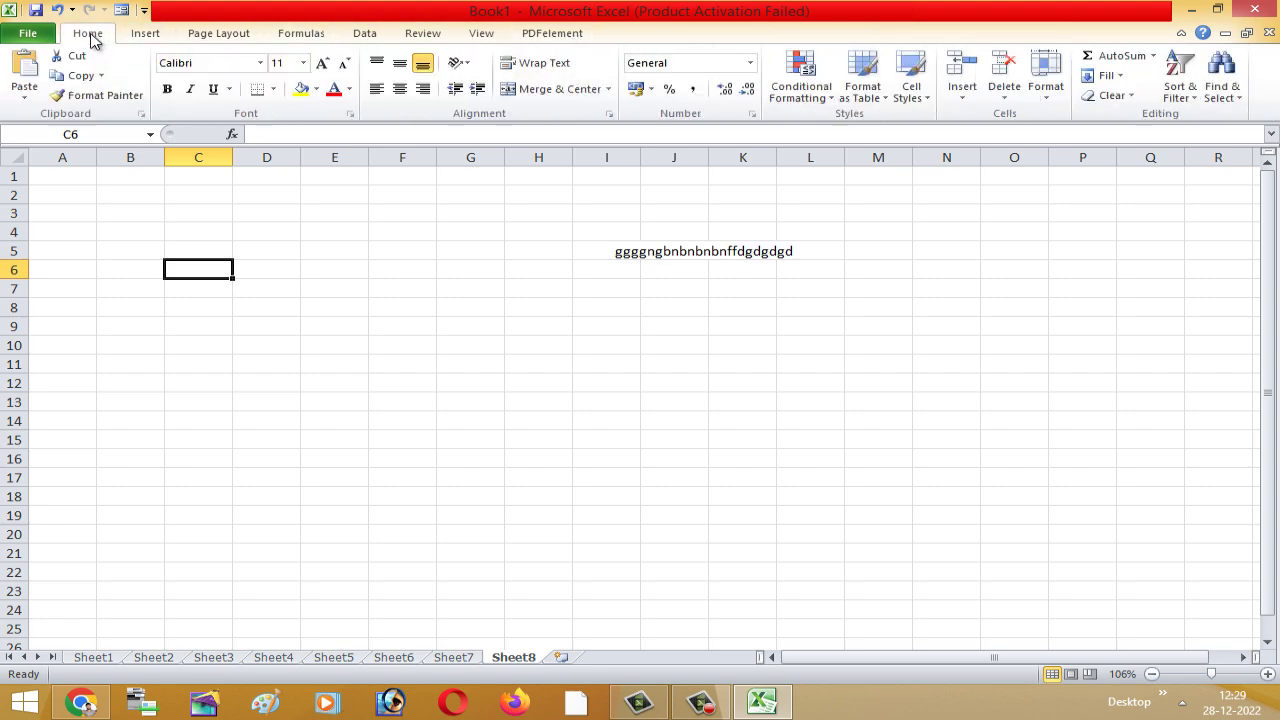